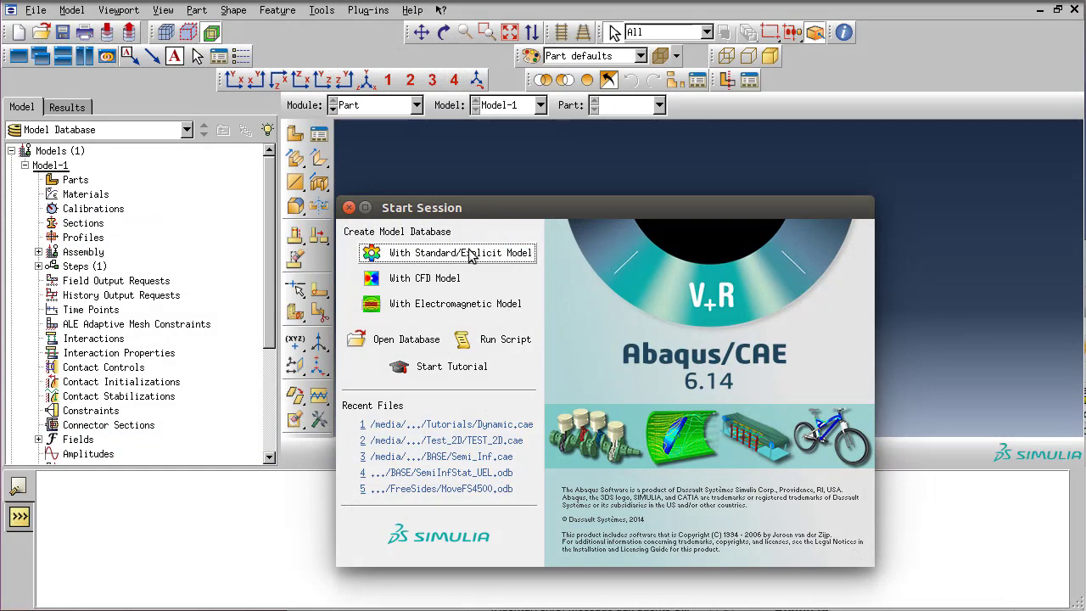
# - Start a new Standard/Explicit model and set the working directory to the Tutorials folder
pyautogui.click(432, 255)
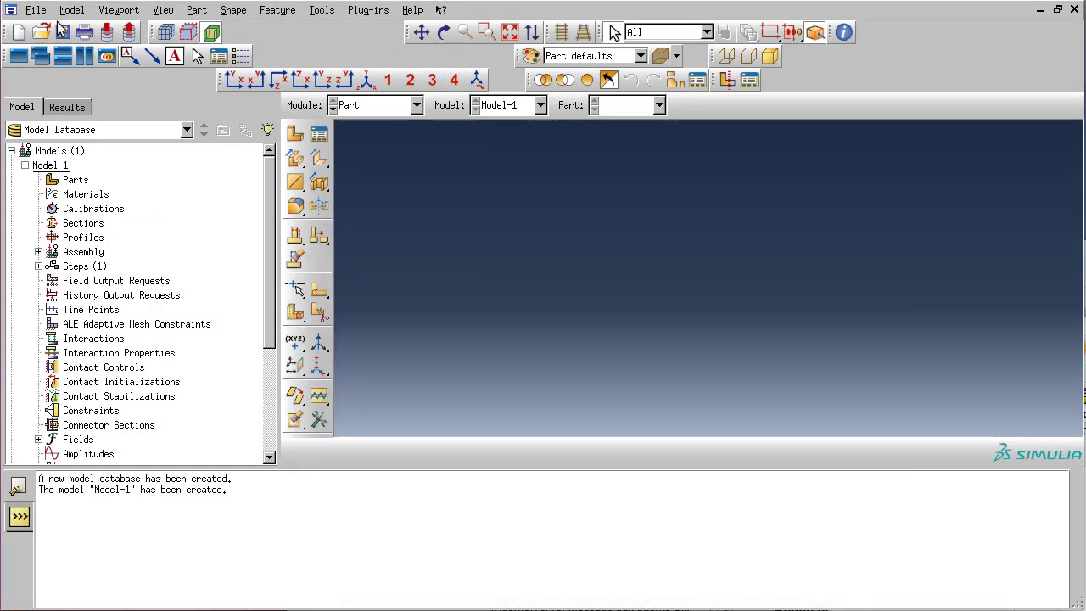
pyautogui.click(37, 10)
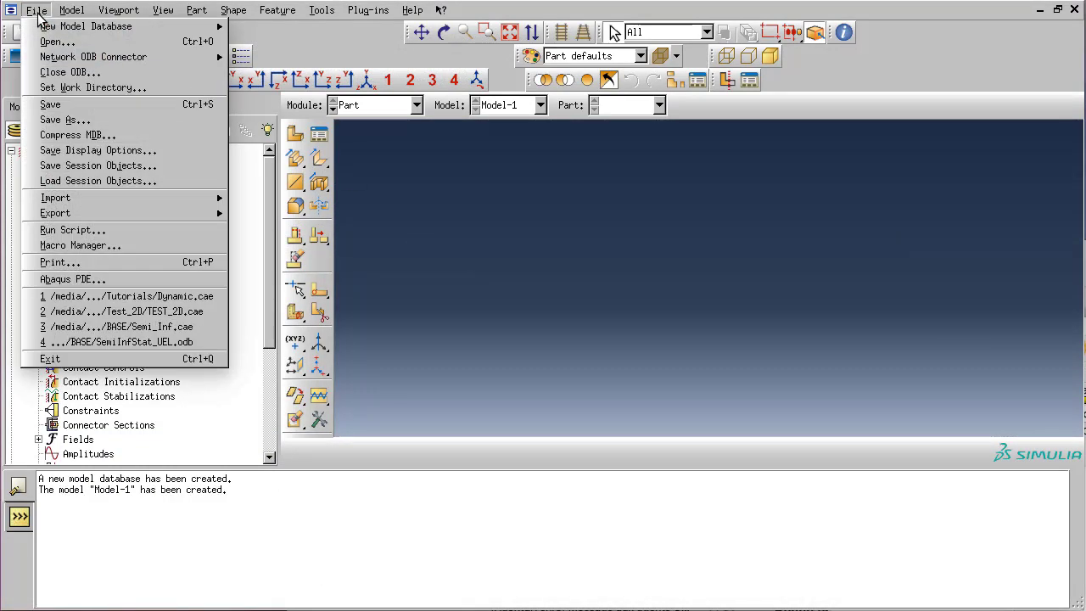
pyautogui.click(76, 88)
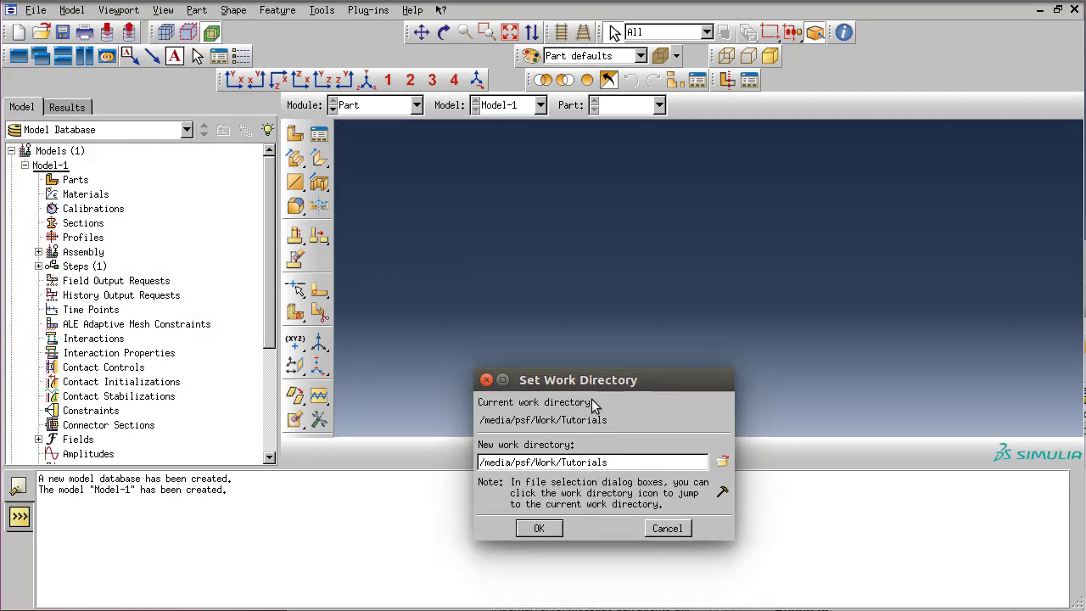
pyautogui.click(541, 528)
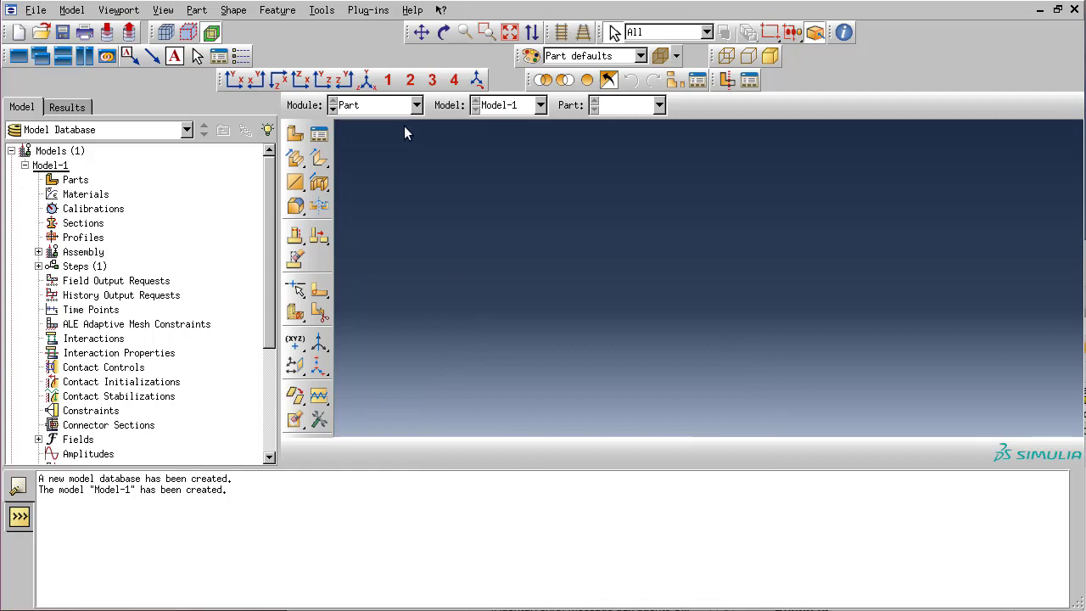
# - Begin a 2D planar part named Plate and clear the default approximate size of 200
pyautogui.click(294, 138)
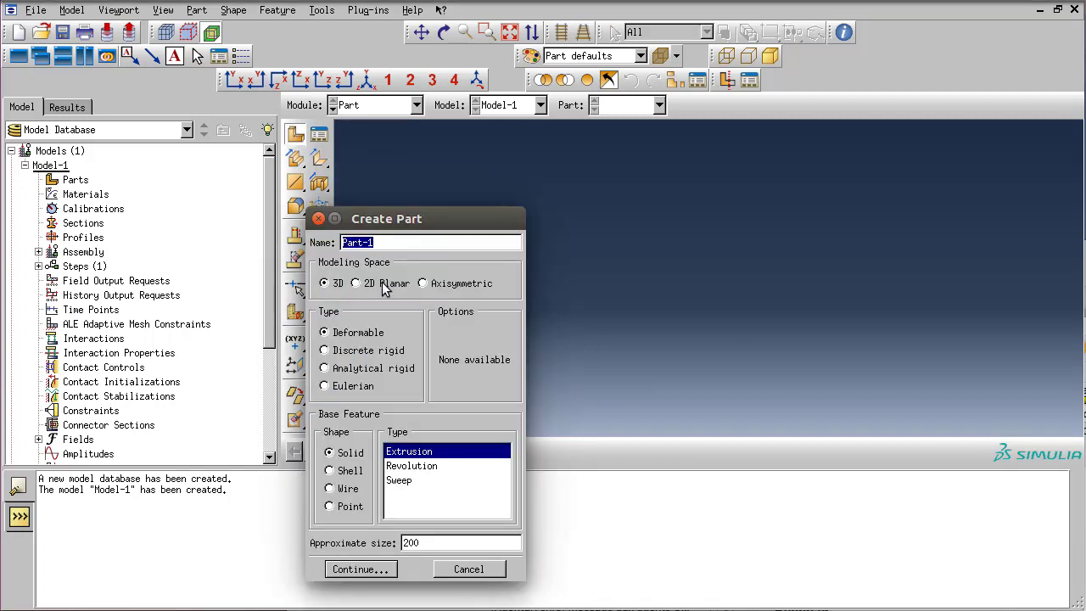
pyautogui.click(356, 284)
pyautogui.moveTo(384, 245); pyautogui.dragTo(254, 242)
pyautogui.write('Plate')
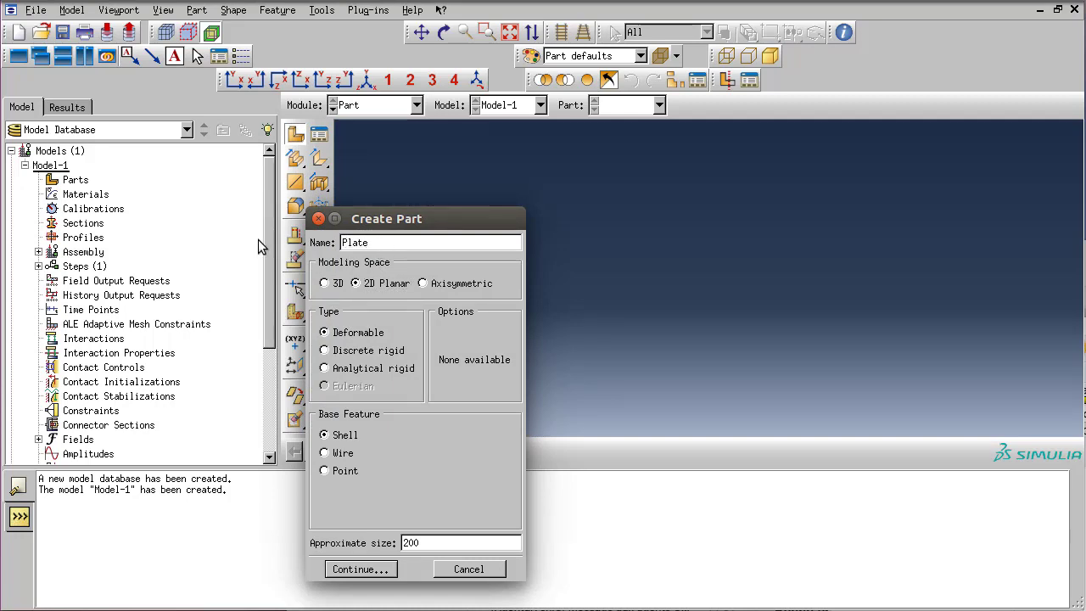
pyautogui.click(449, 543)
pyautogui.moveTo(449, 543); pyautogui.dragTo(359, 535)
pyautogui.press('BackSpace')
# - Use approximate size 0.5, then draw the slit from (0,0) to the left edge and up to (-50e-3, 20e-3)
pyautogui.write('0.5')
pyautogui.click(365, 569)
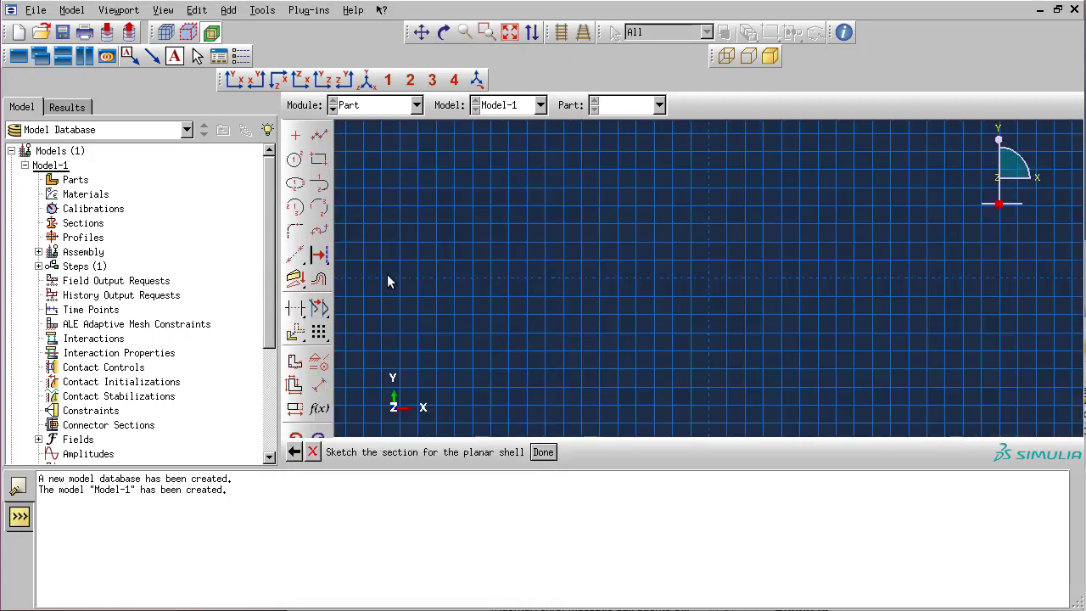
pyautogui.click(319, 134)
pyautogui.write('0,0')
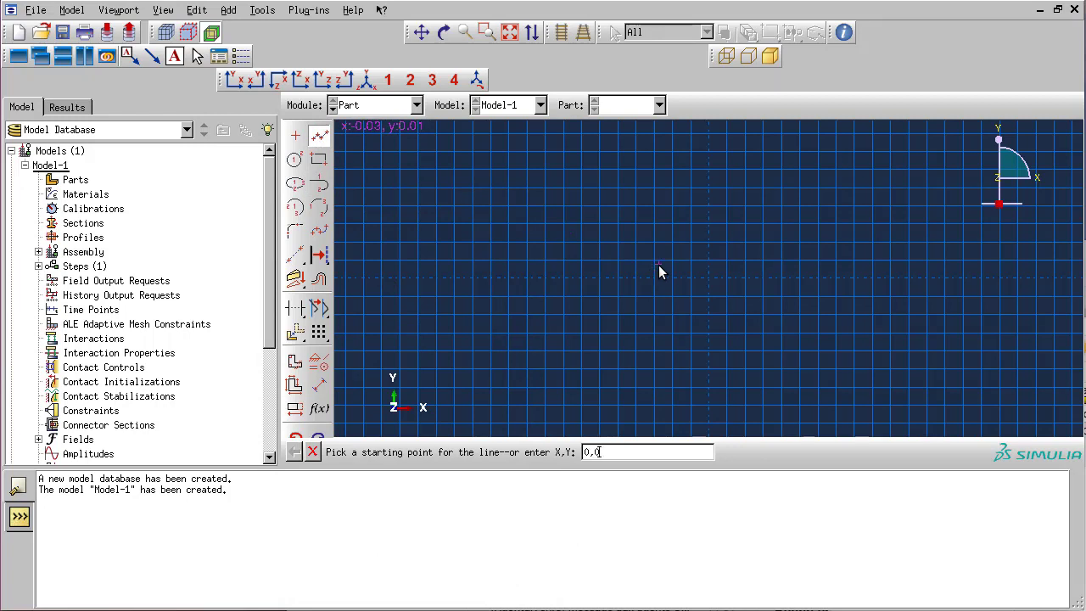
pyautogui.press('Return')
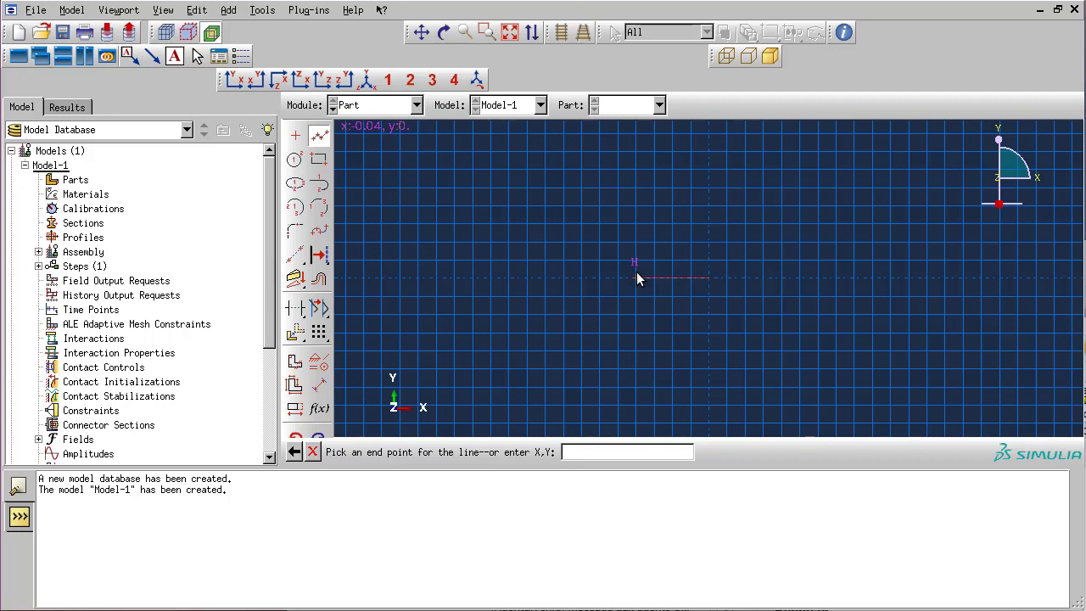
pyautogui.write('-50,')
pyautogui.write('-3')
pyautogui.write(',1e-6')
pyautogui.press('Return')
pyautogui.write('-50e-3,20e-3')
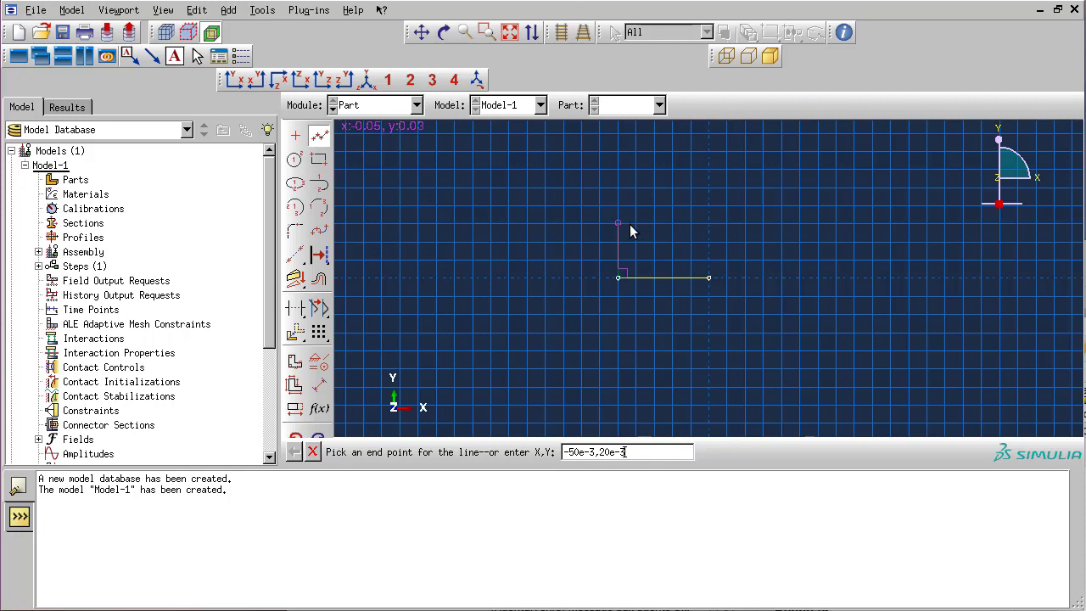
pyautogui.press('Return')
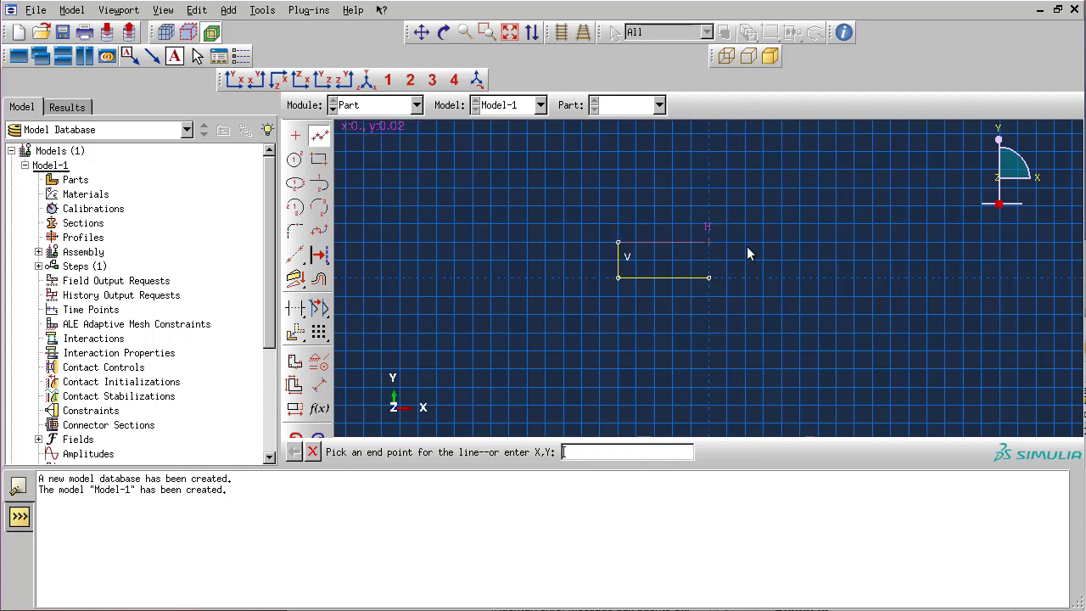
# - Draw the top, right and bottom edges, then close the outline back at the origin
pyautogui.write('50e-3,20e-3')
pyautogui.press('Return')
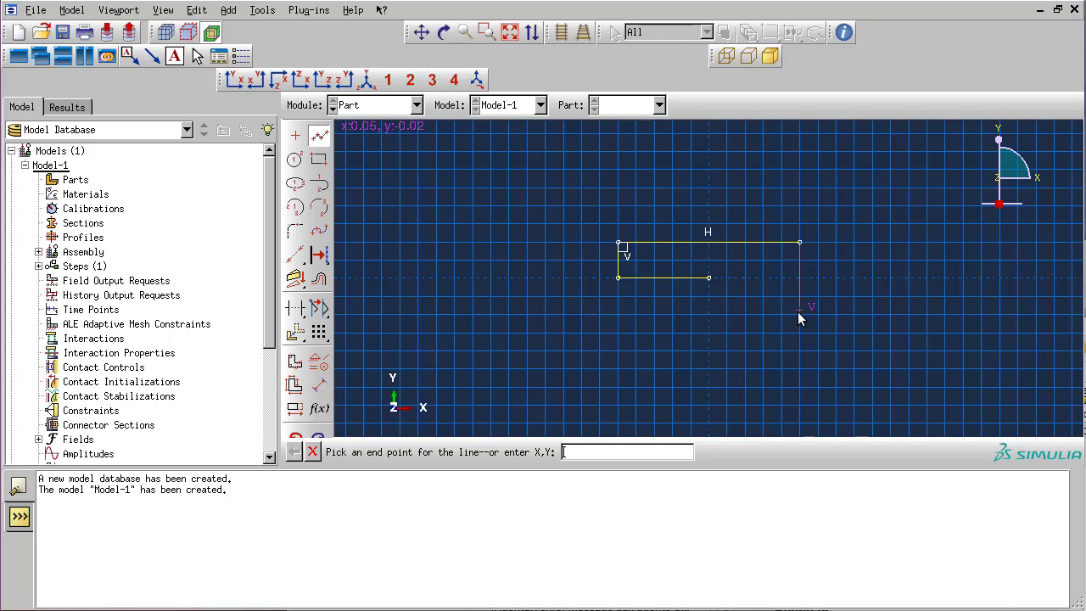
pyautogui.write('50e-3,-20e-3')
pyautogui.press('Return')
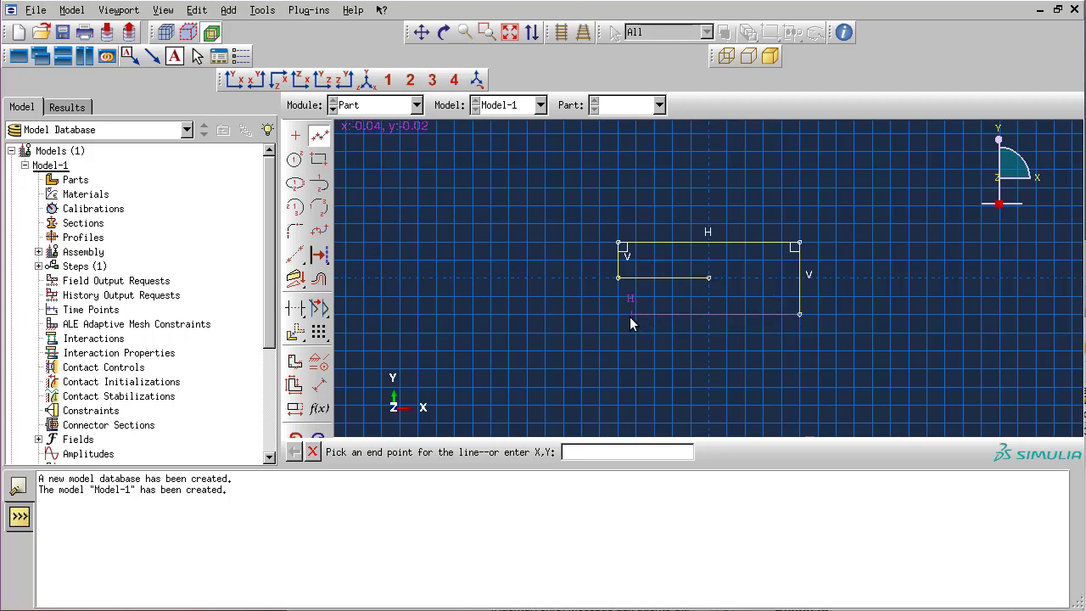
pyautogui.write('-50e-3,-20e-3')
pyautogui.press('Return')
pyautogui.write('-50e-3,-1e')
pyautogui.write('6')
pyautogui.press('Return')
pyautogui.write('0,0')
pyautogui.press('Return')
pyautogui.click(312, 451)
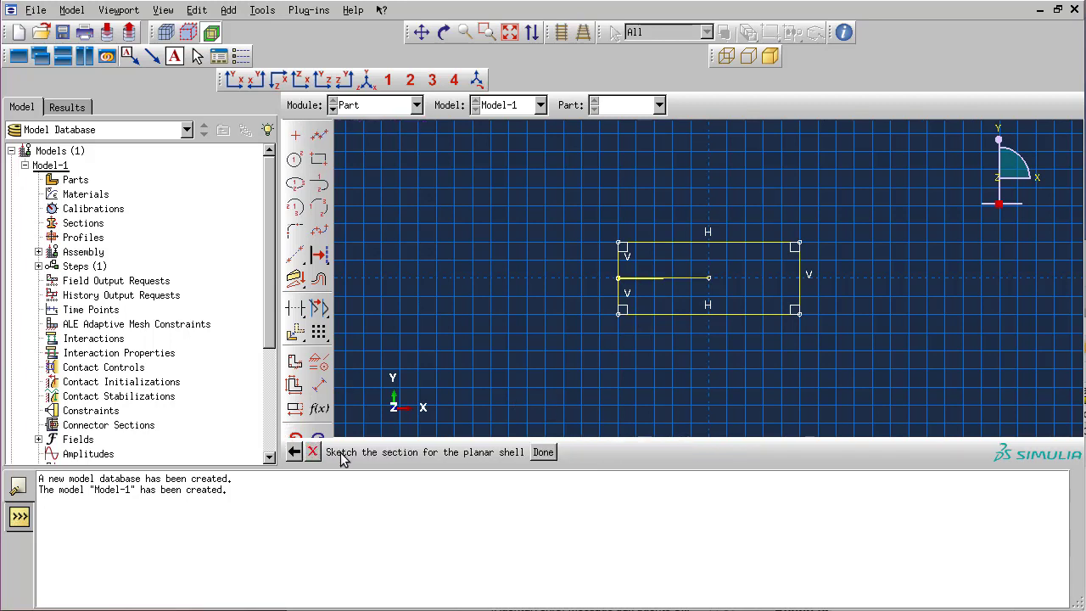
# - Finish the Plate part, save the model as Dynamic.cae, and switch to the Property module
pyautogui.click(543, 452)
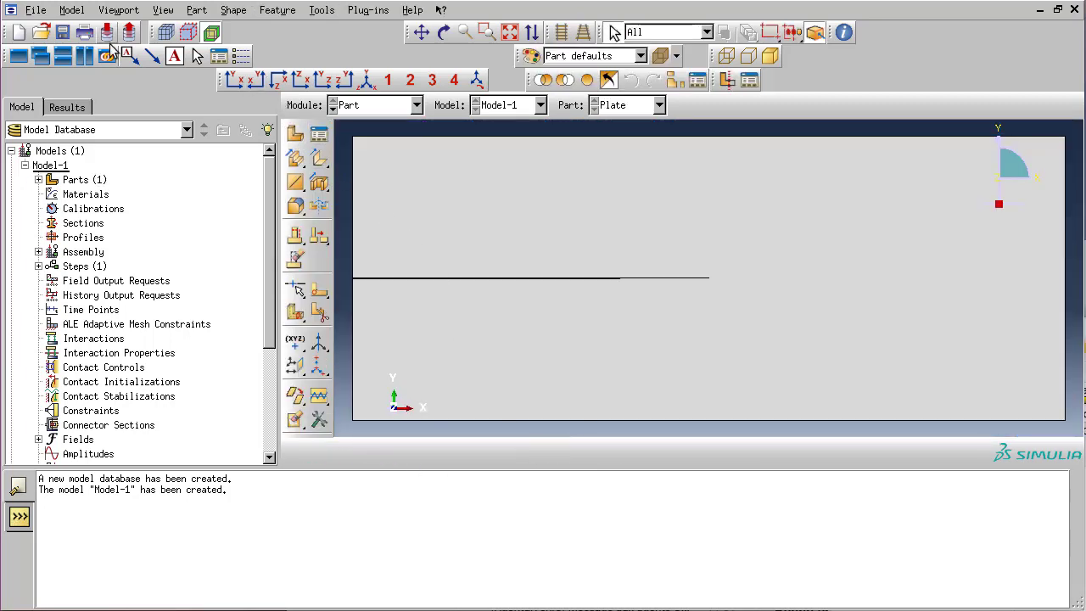
pyautogui.click(63, 32)
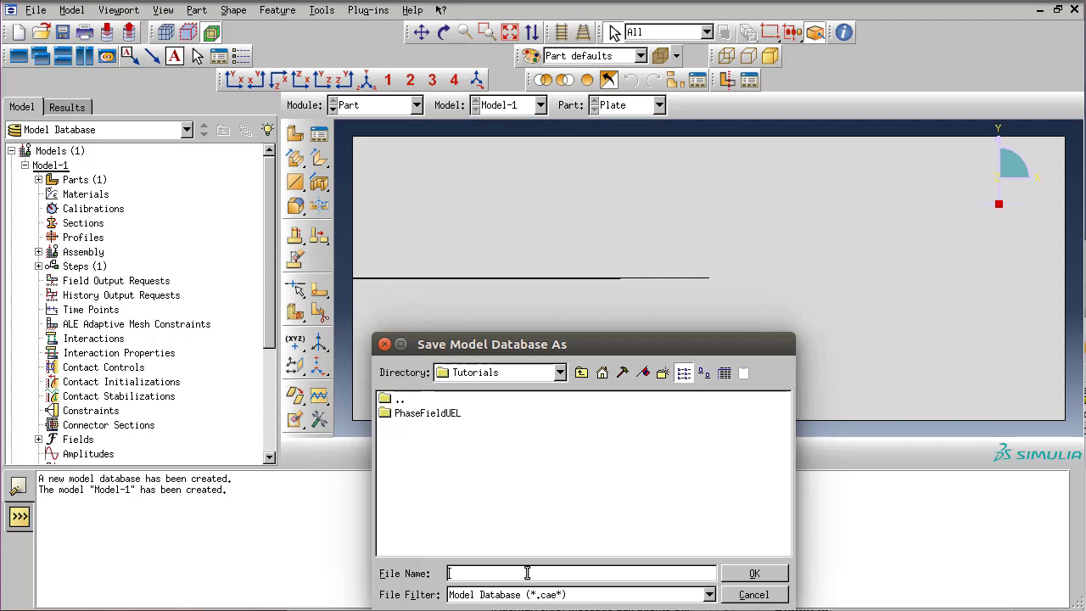
pyautogui.write('Dynami')
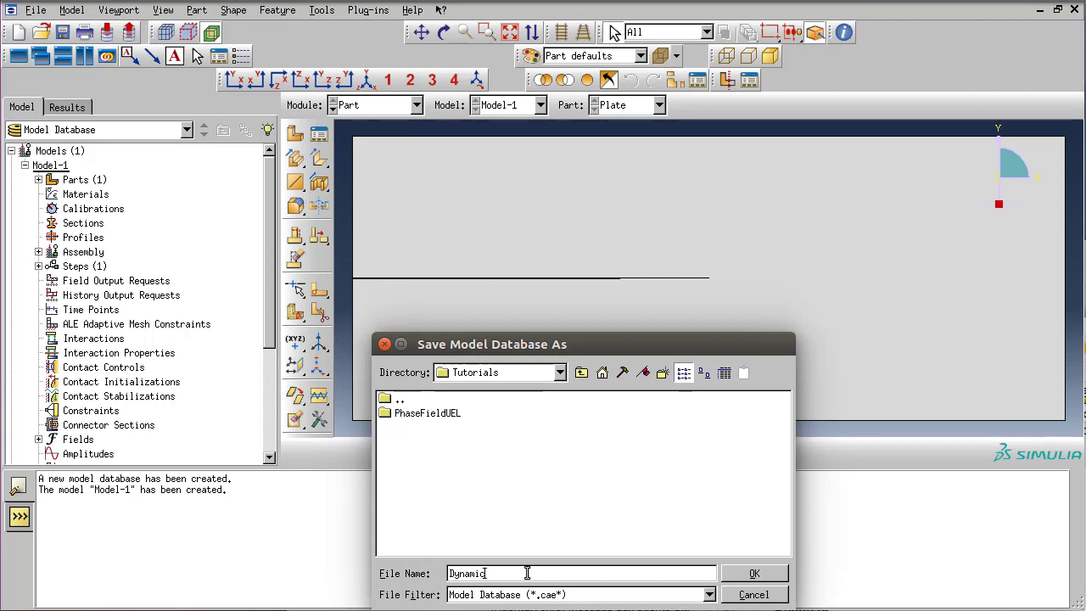
pyautogui.write('c')
pyautogui.press('Return')
pyautogui.click(374, 105)
pyautogui.click(376, 139)
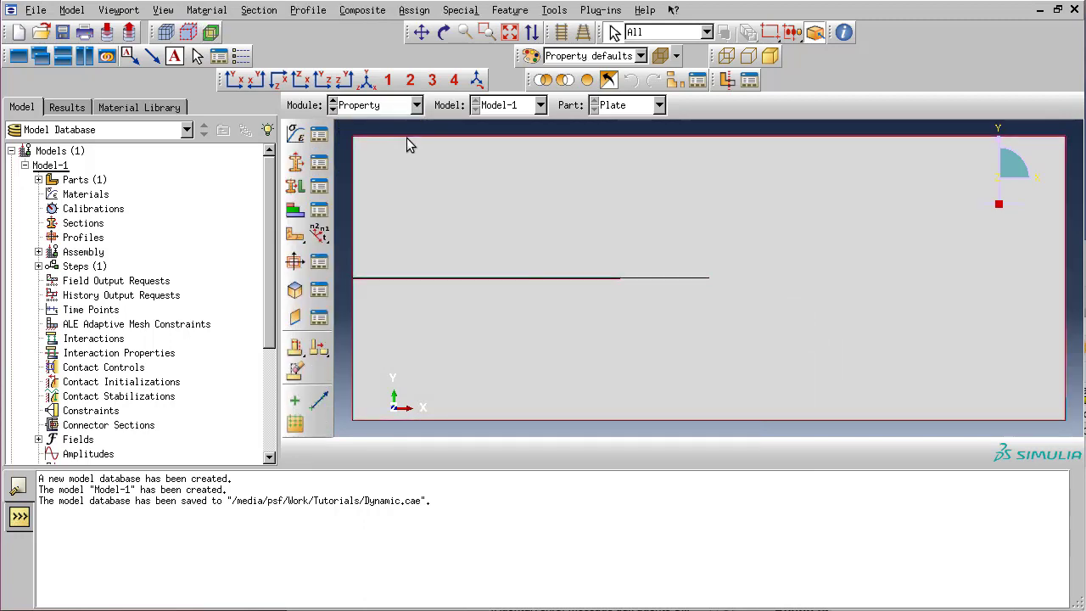
# - Create material umaterial with 24 solution-dependent state variables (Depvar)
pyautogui.click(296, 134)
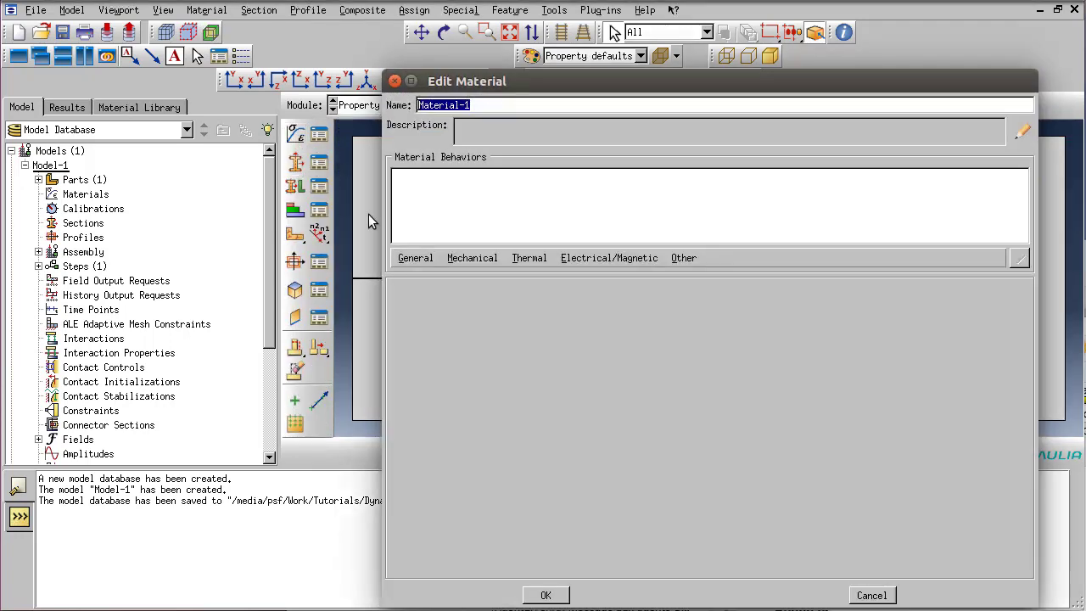
pyautogui.write('umate')
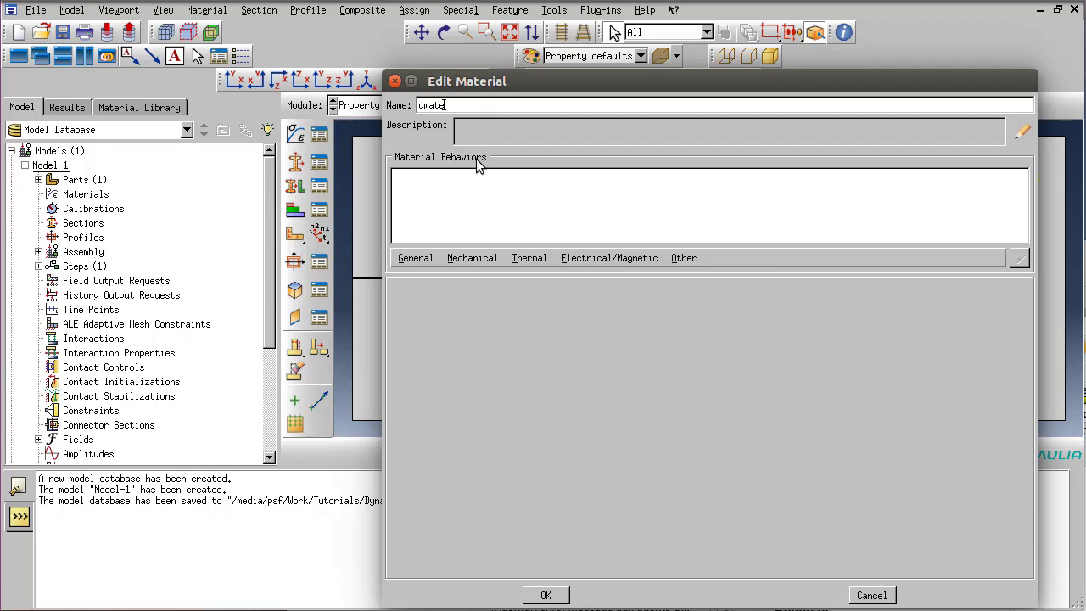
pyautogui.write('rial')
pyautogui.click(414, 260)
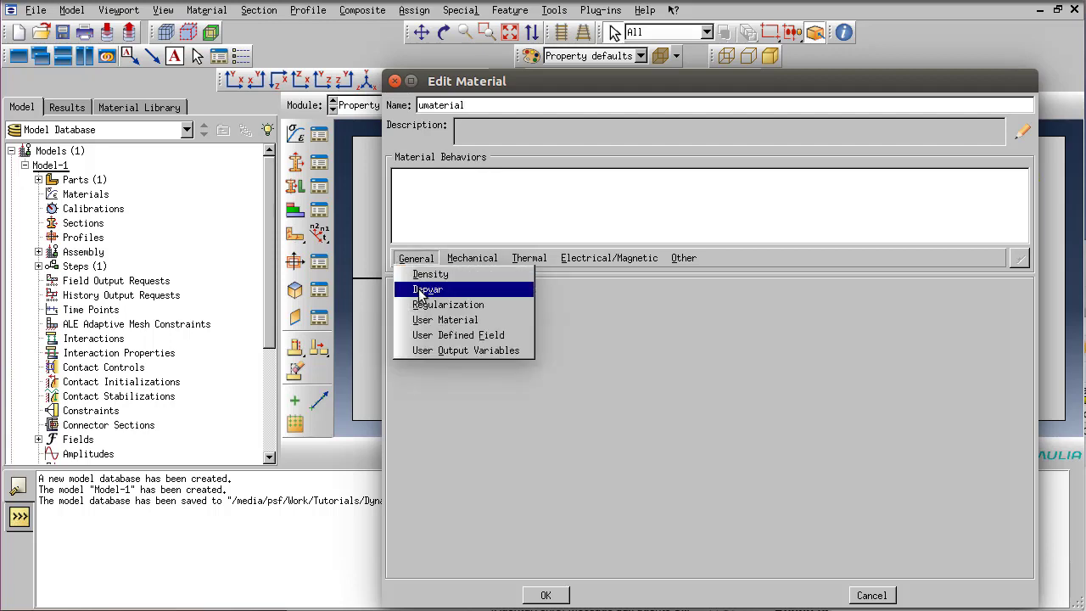
pyautogui.click(422, 290)
pyautogui.moveTo(564, 312); pyautogui.dragTo(605, 316)
pyautogui.write('24')
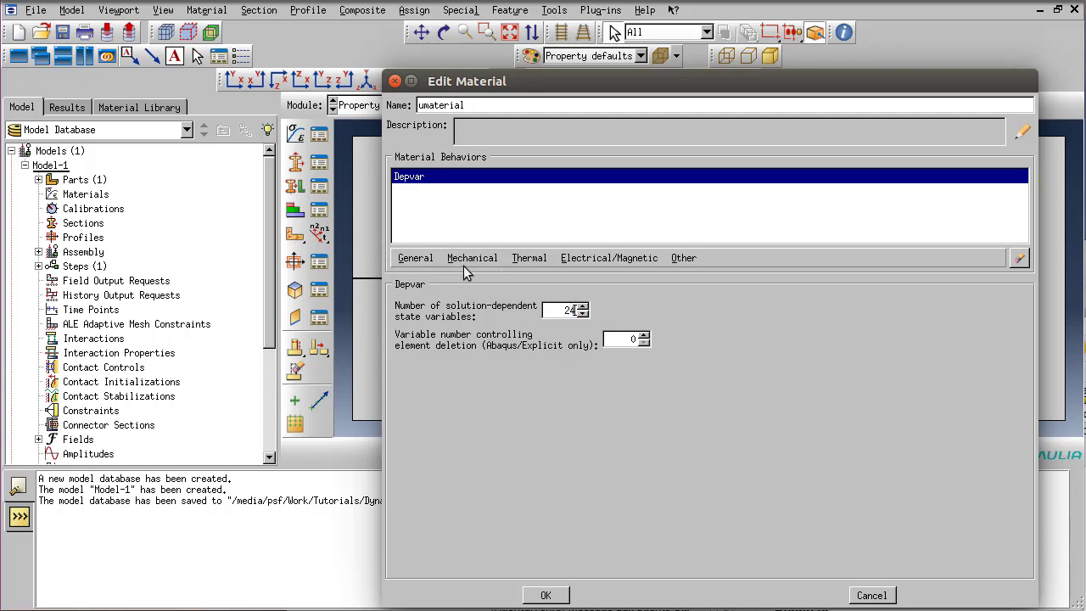
# - Give umaterial a mass density of 1e-11
pyautogui.click(416, 261)
pyautogui.click(425, 274)
pyautogui.click(472, 414)
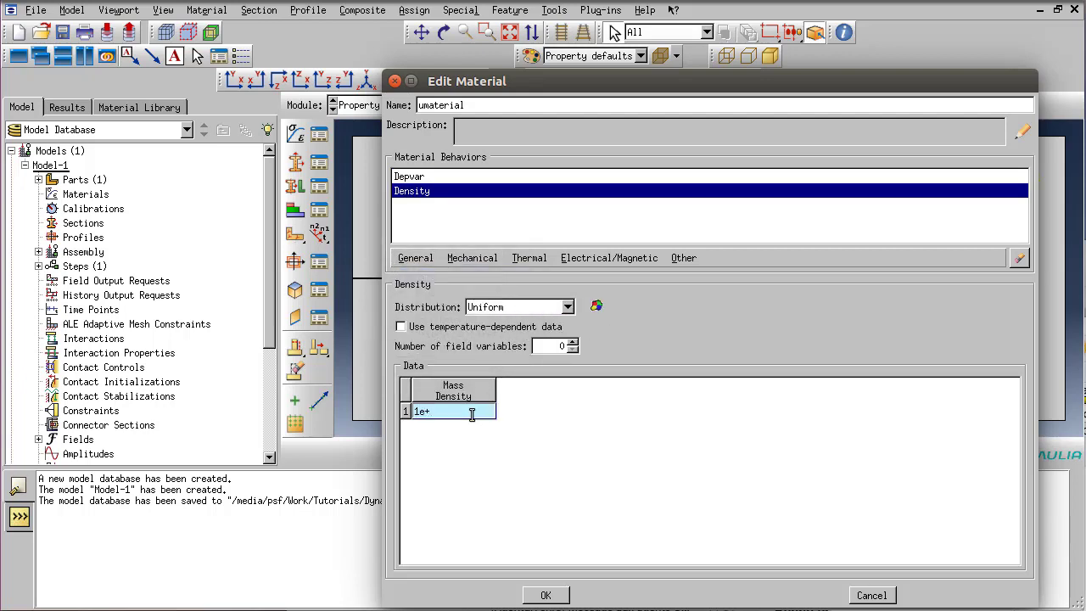
pyautogui.write('-11')
pyautogui.click(416, 258)
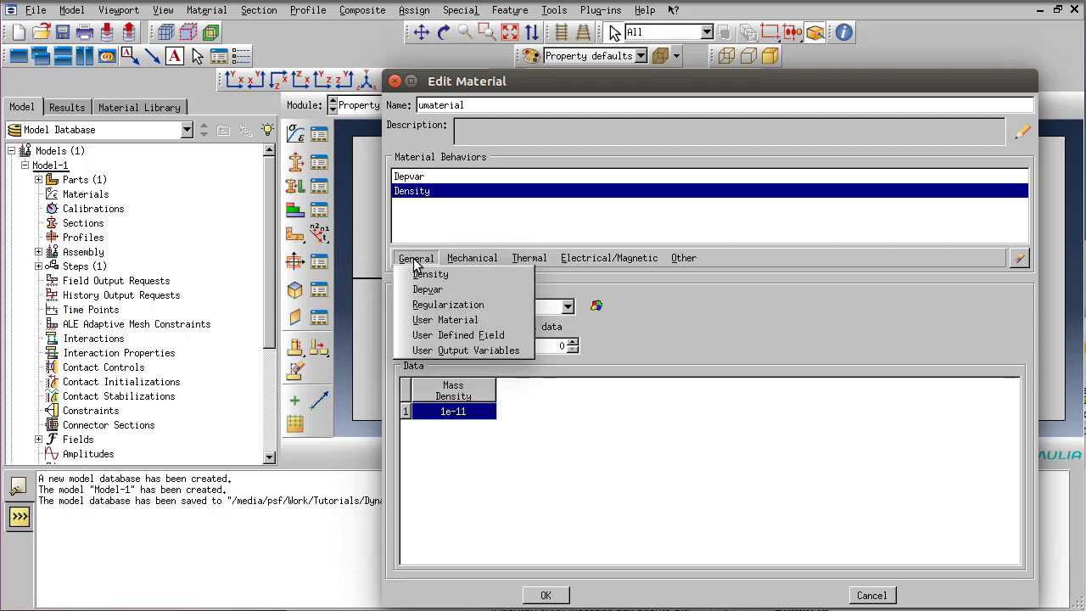
# - Add mechanical user-material constants 1e-11 and 0.3 and save the material
pyautogui.click(484, 320)
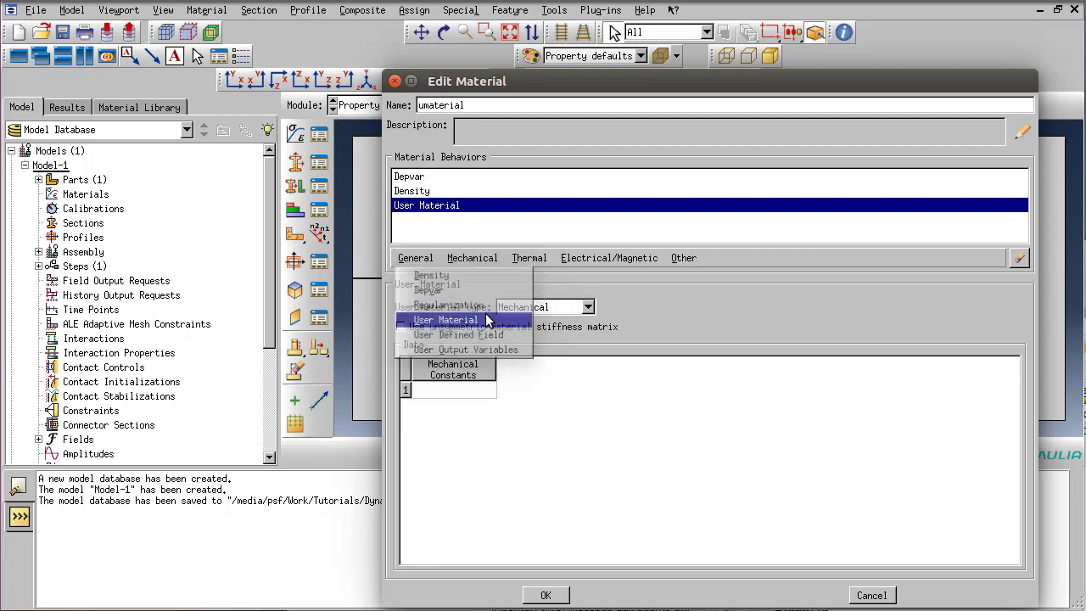
pyautogui.click(457, 389)
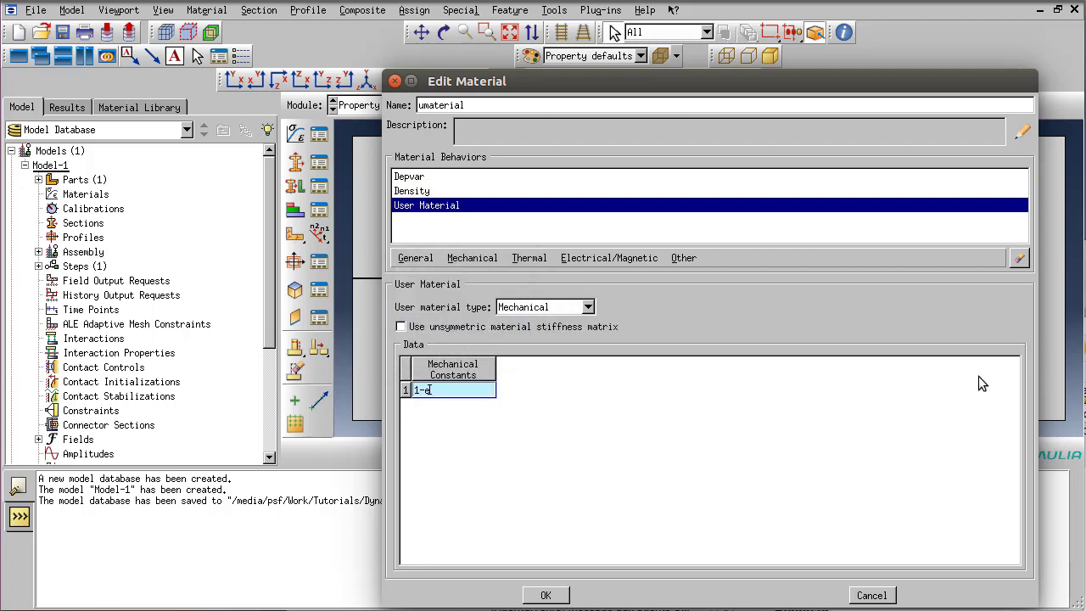
pyautogui.press('BackSpace')
pyautogui.press('BackSpace')
pyautogui.write('1e-11')
pyautogui.press('Return')
pyautogui.write('0.3')
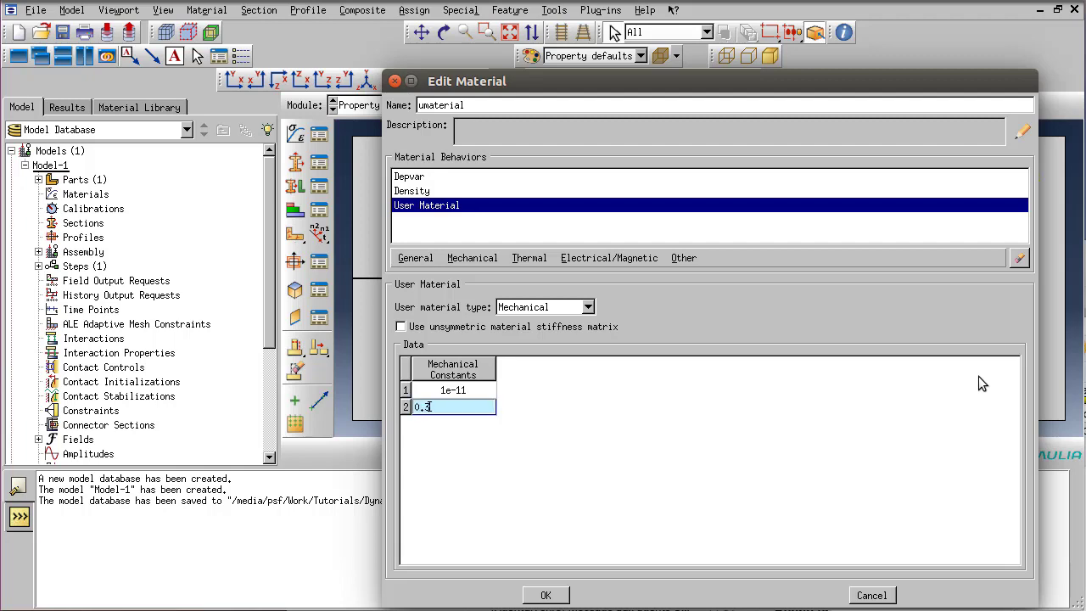
pyautogui.click(546, 595)
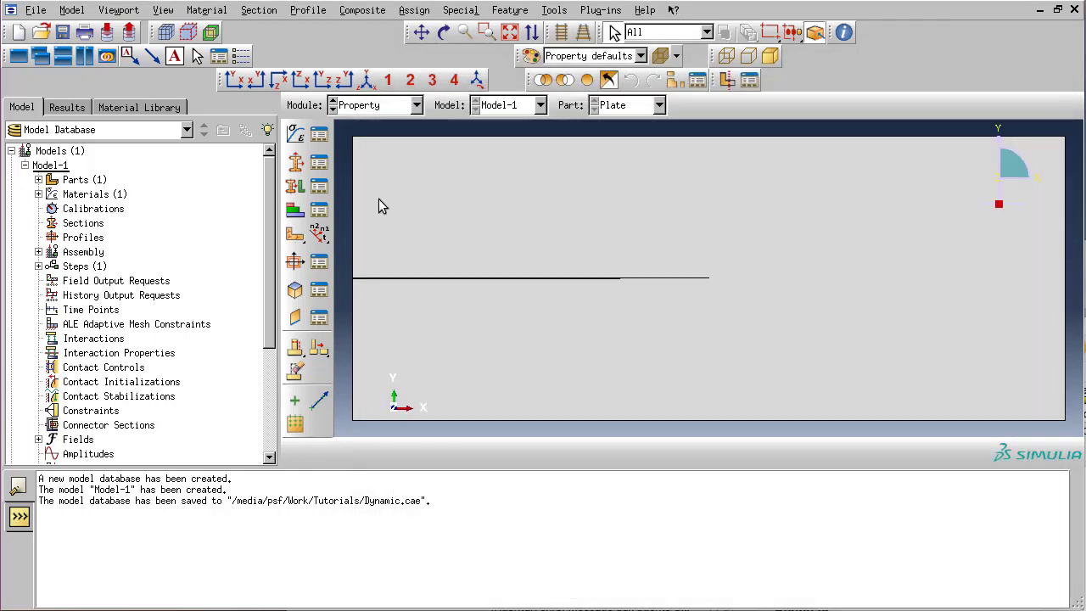
# - Create Section-1, a solid homogeneous section using umaterial
pyautogui.click(296, 163)
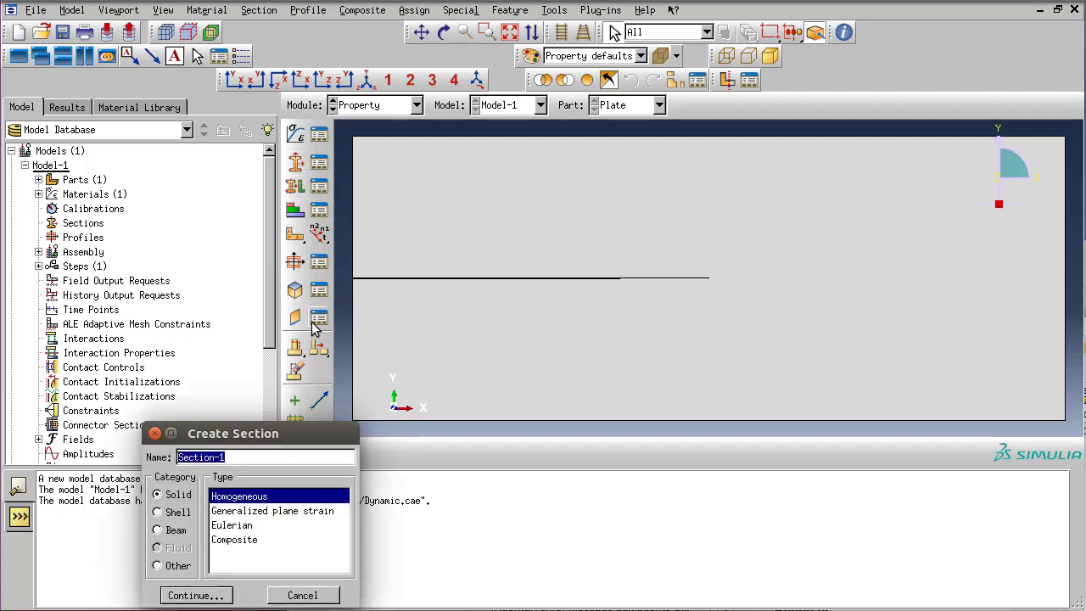
pyautogui.click(203, 590)
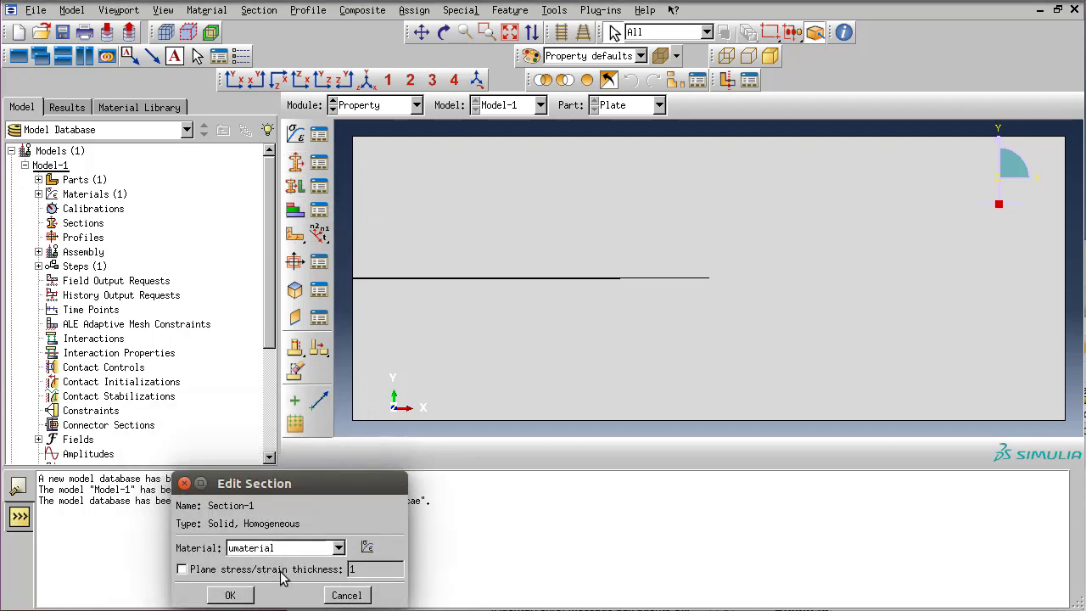
pyautogui.click(231, 596)
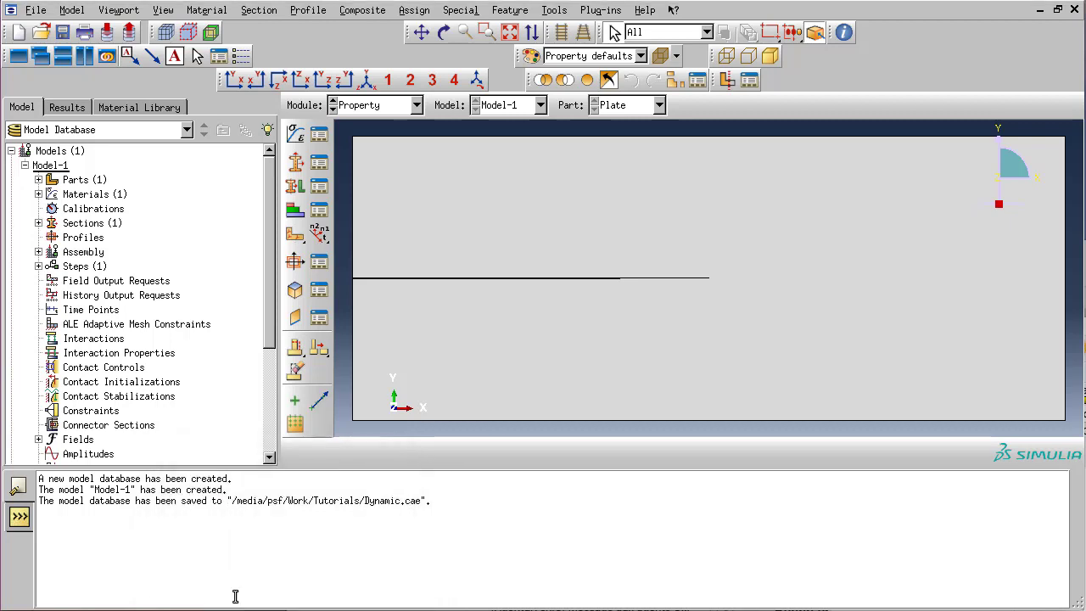
# - Assign Section-1 to the whole plate through a new set named uel_Plate
pyautogui.click(295, 188)
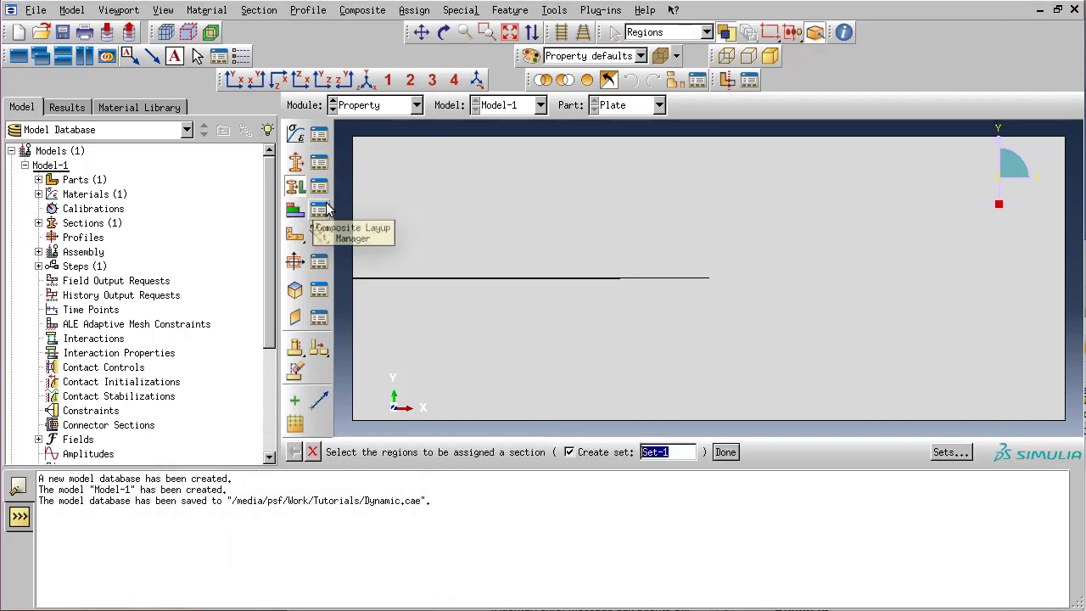
pyautogui.click(794, 348)
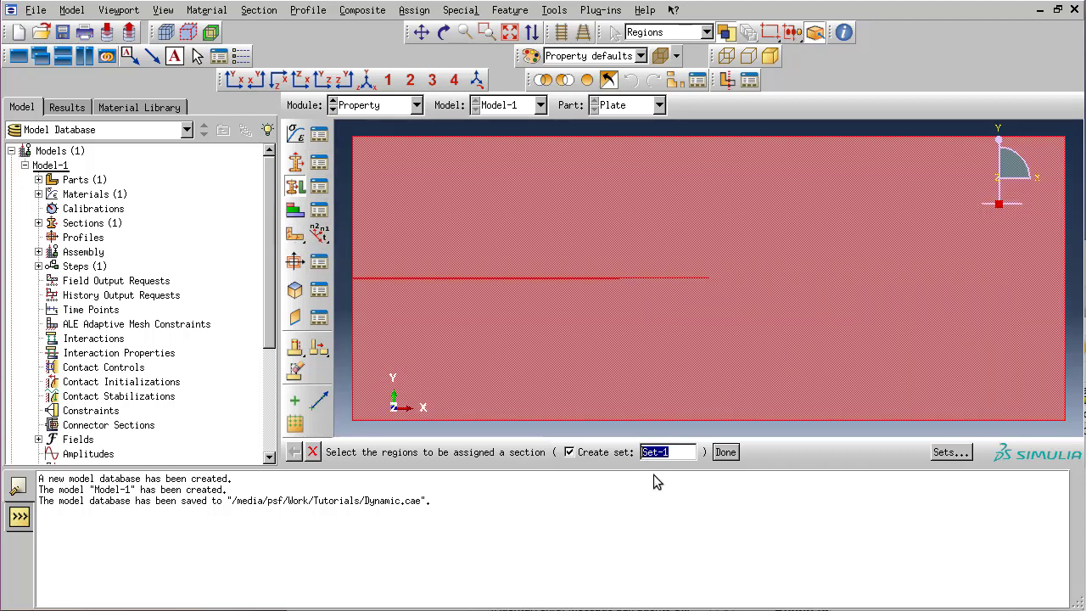
pyautogui.moveTo(678, 453); pyautogui.dragTo(578, 449)
pyautogui.write('uel_Plate')
pyautogui.click(659, 459)
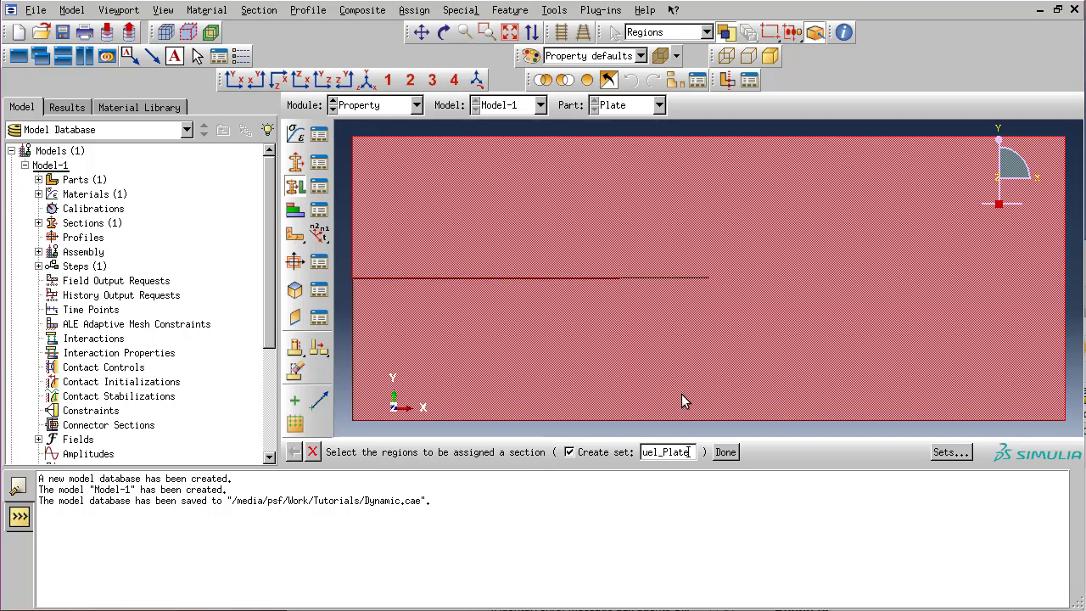
pyautogui.click(726, 454)
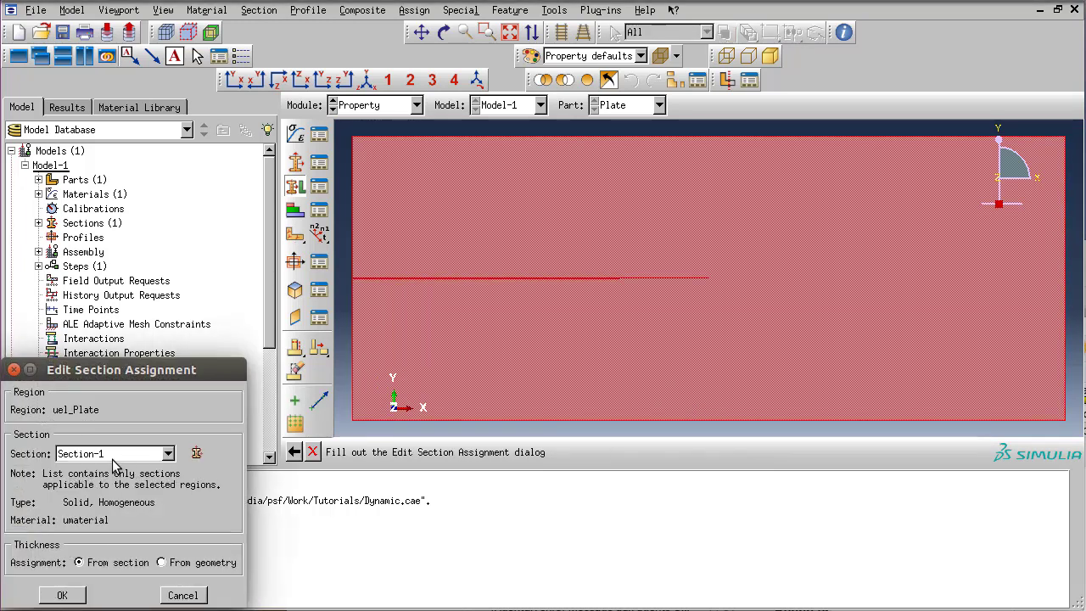
pyautogui.click(64, 597)
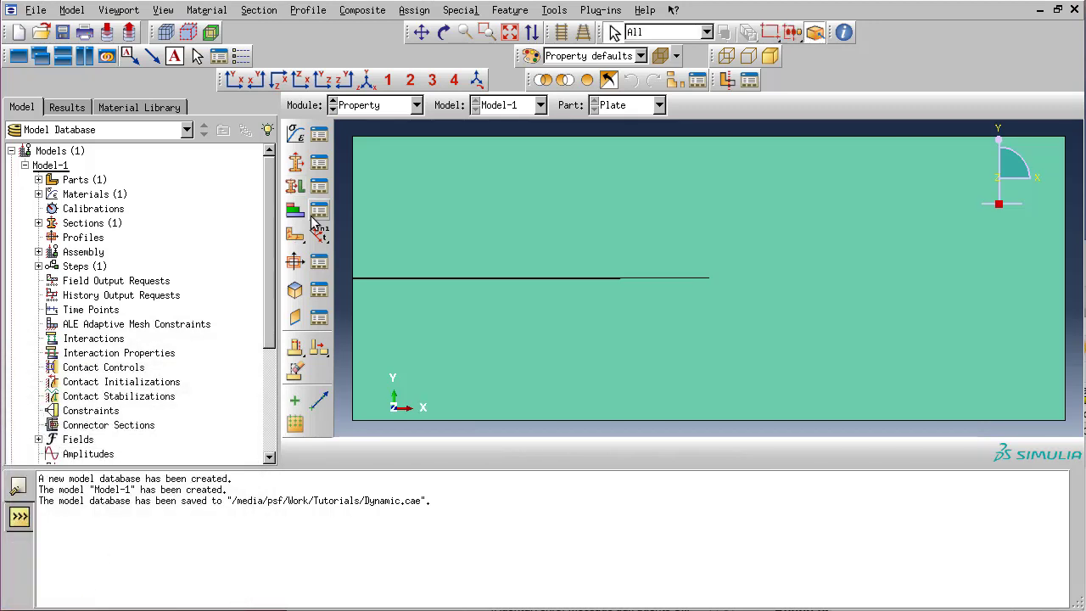
pyautogui.click(378, 109)
# - In the Assembly module, add a dependent instance of Plate and expand the assembly tree
pyautogui.click(370, 151)
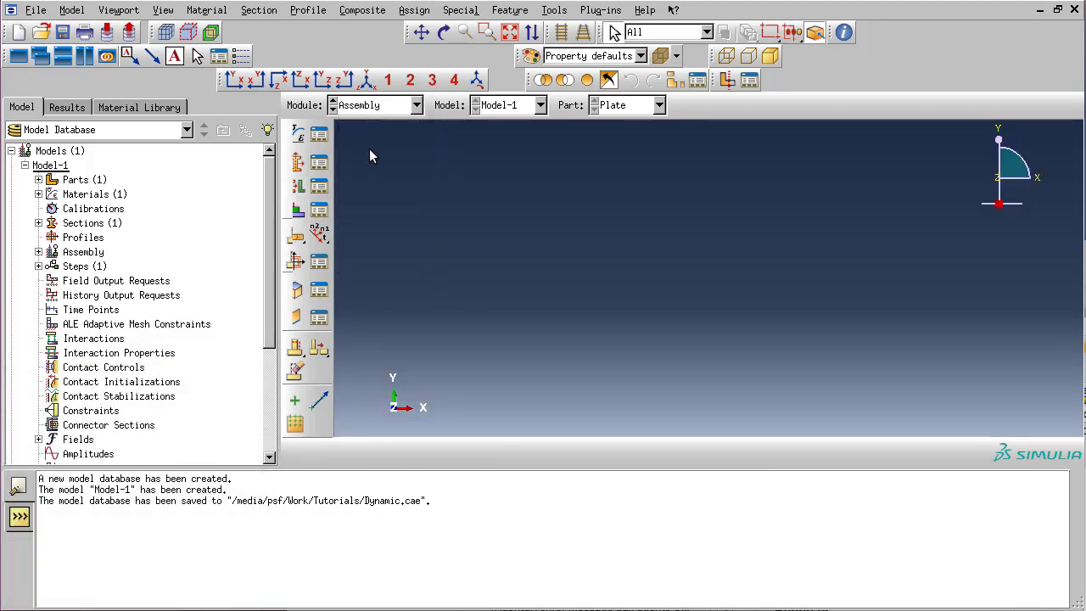
pyautogui.click(295, 136)
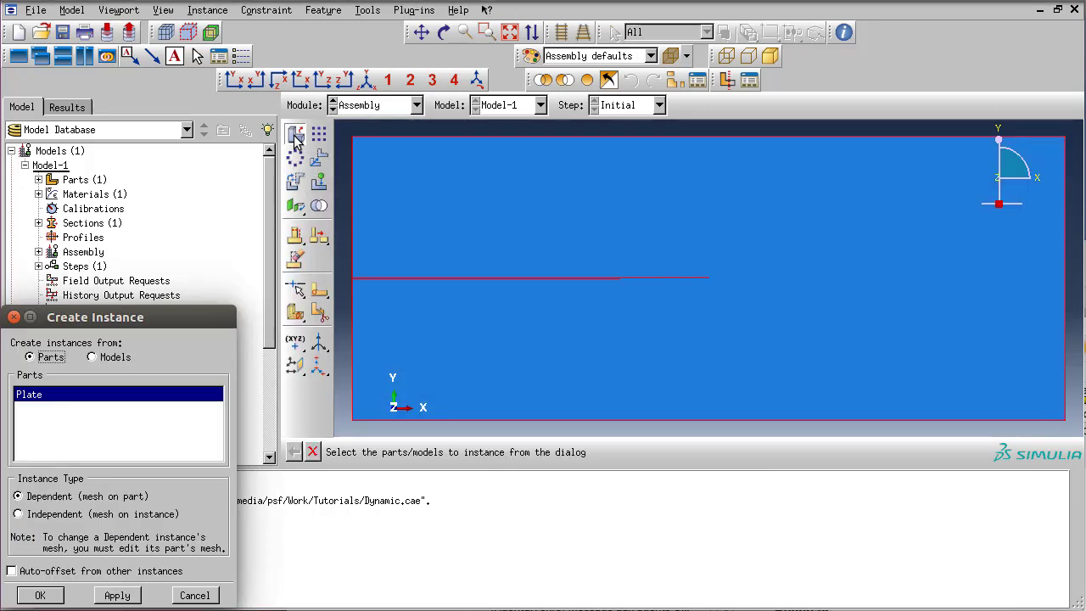
pyautogui.click(42, 596)
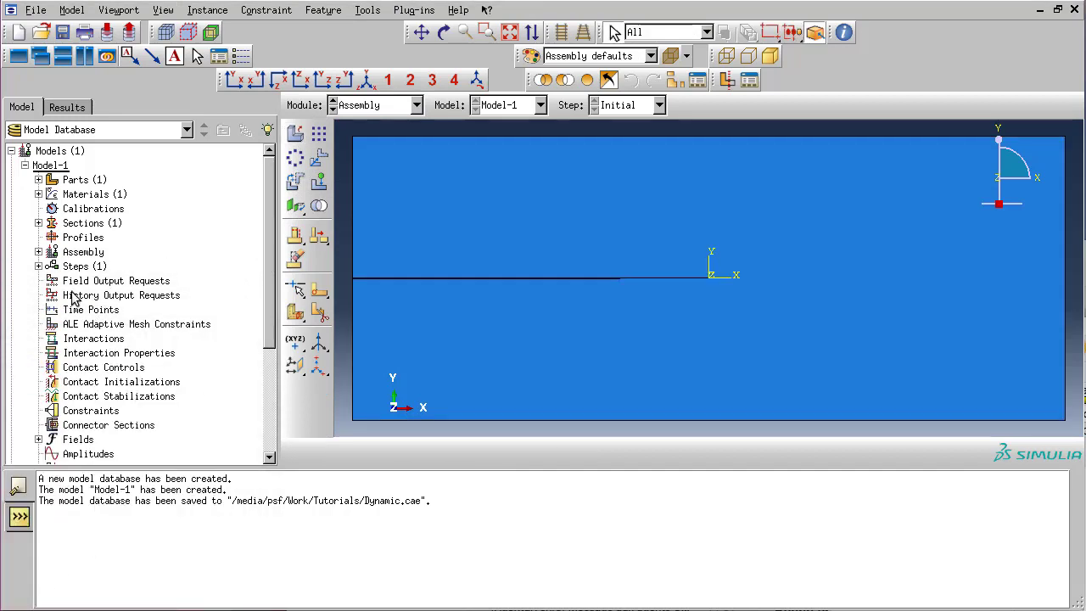
pyautogui.click(38, 252)
# - Create assembly surface 'top' on the plate's top edge
pyautogui.doubleClick(83, 327)
pyautogui.write('top')
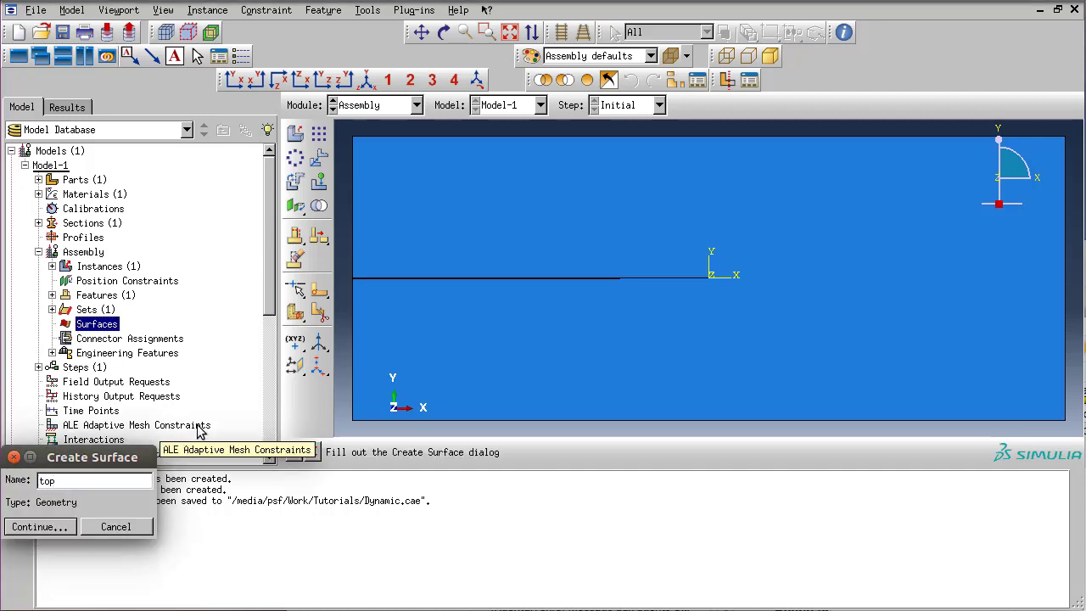
pyautogui.press('Return')
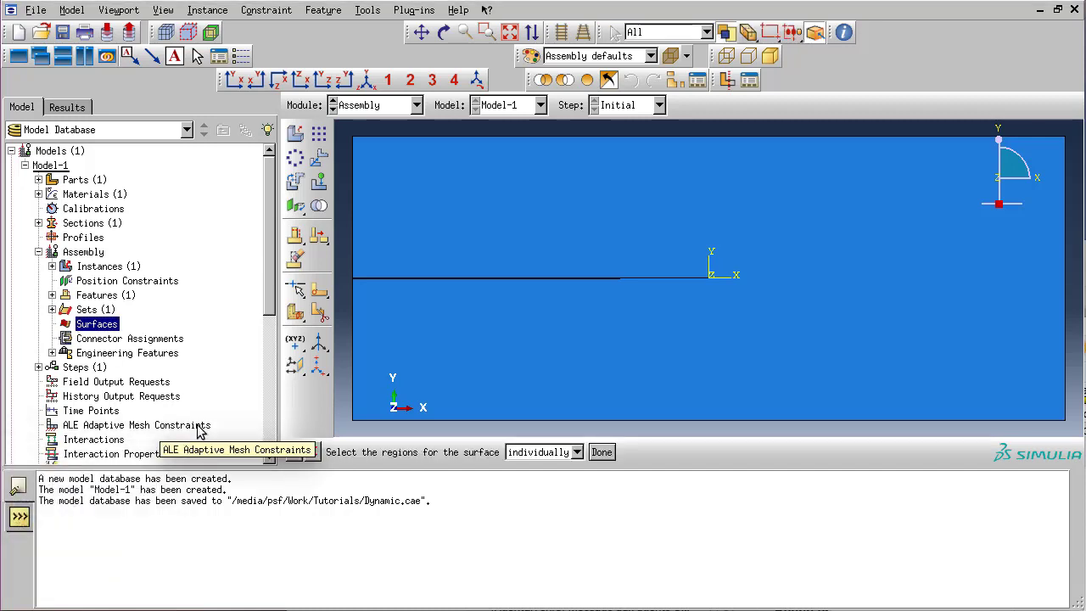
pyautogui.click(692, 136)
pyautogui.click(602, 452)
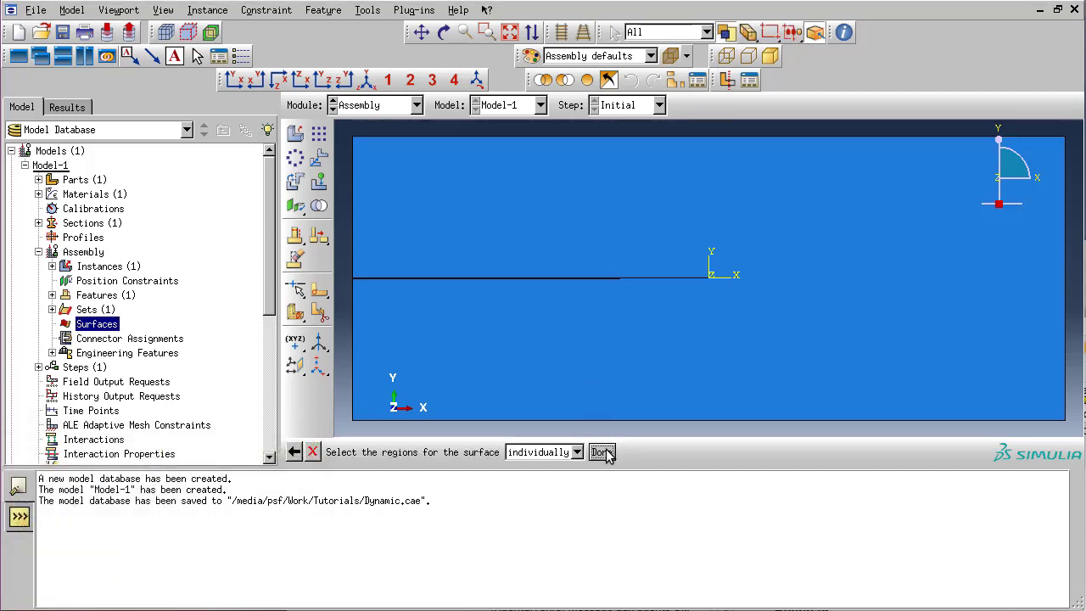
# - Create assembly surface 'btm' on the plate's bottom edge
pyautogui.doubleClick(109, 328)
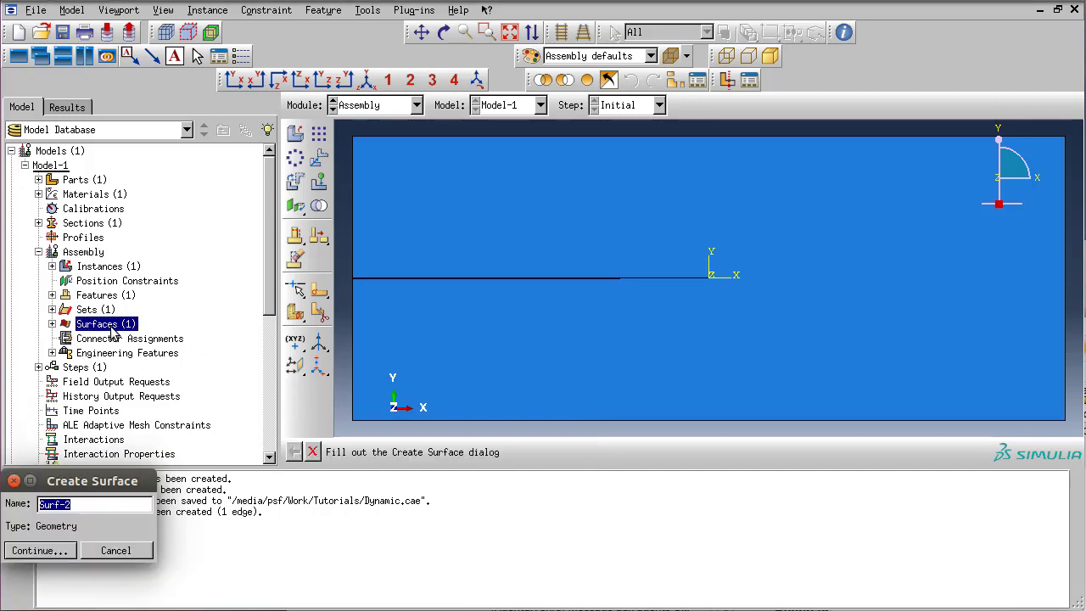
pyautogui.write('btm')
pyautogui.press('Return')
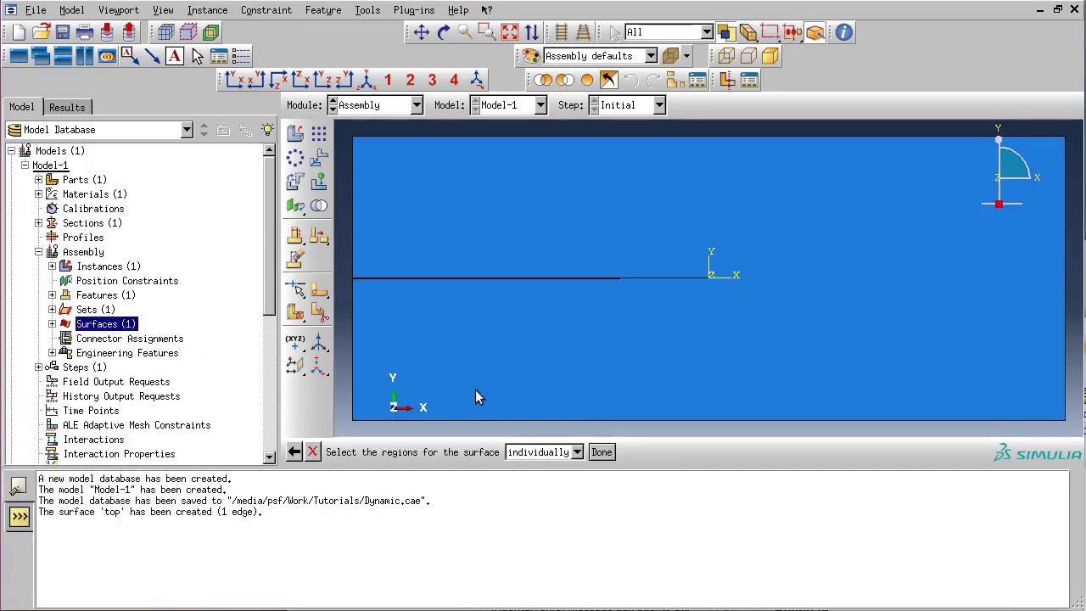
pyautogui.click(707, 423)
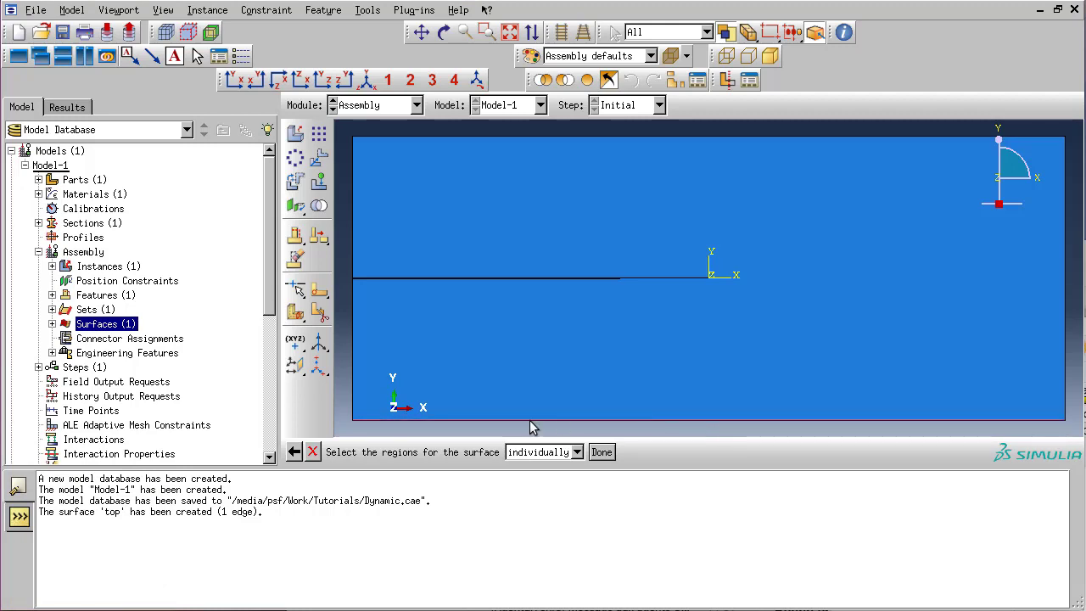
pyautogui.click(605, 454)
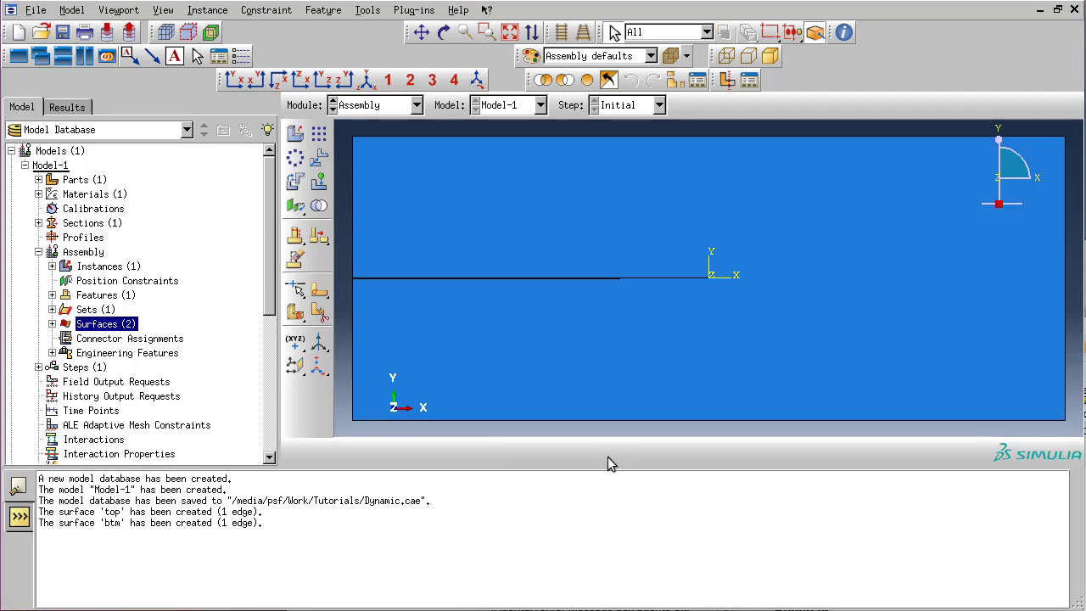
# - In the Step module, start a new Dynamic, Implicit step
pyautogui.click(382, 108)
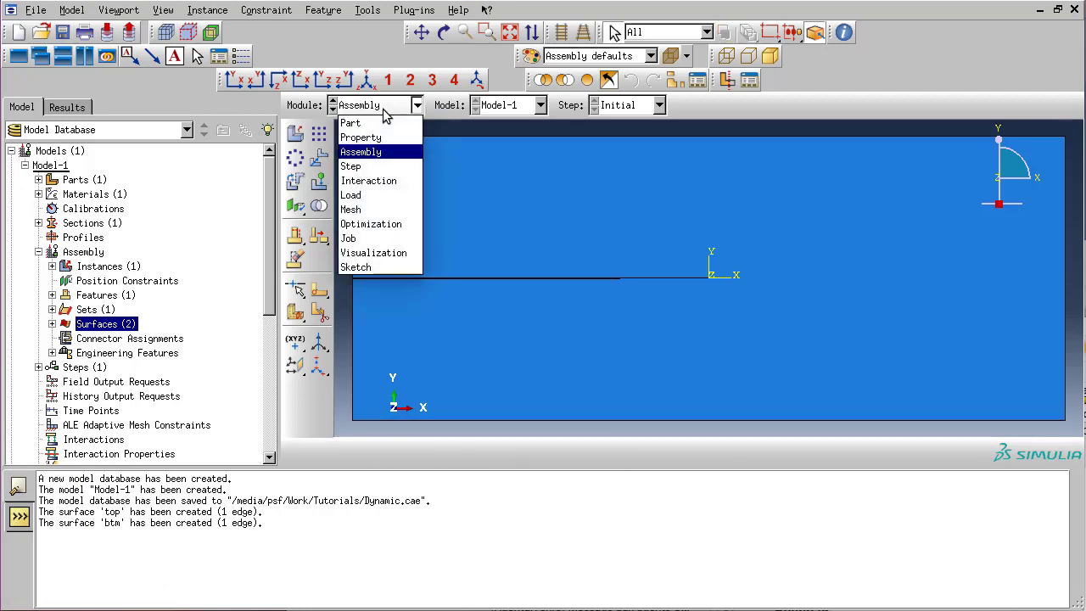
pyautogui.click(361, 165)
pyautogui.click(295, 134)
pyautogui.scroll(2, 174, 480)
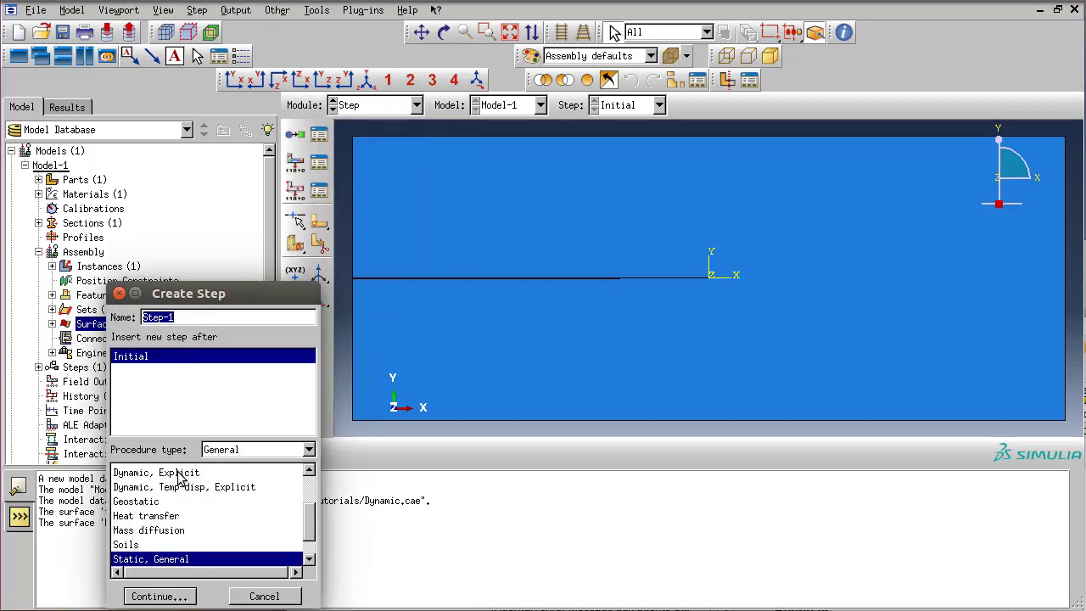
pyautogui.click(180, 473)
pyautogui.click(158, 596)
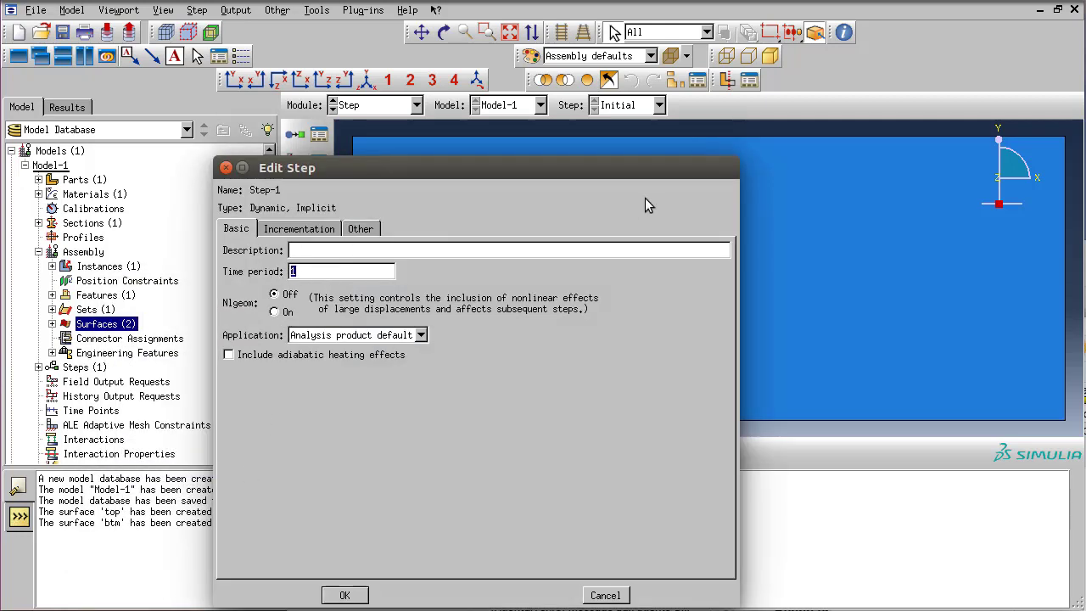
# - Set time period 1e-4 with fixed 1e-7 increments, maximum 1000, and create Step-1
pyautogui.write('e-4')
pyautogui.click(299, 228)
pyautogui.click(328, 249)
pyautogui.moveTo(406, 267); pyautogui.dragTo(344, 269)
pyautogui.write('1')
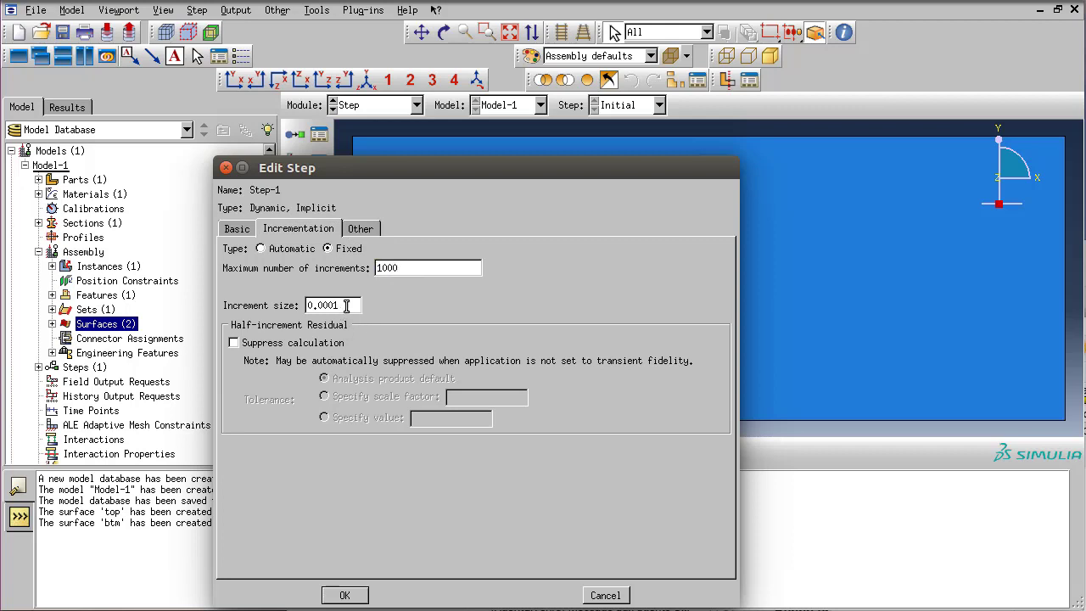
pyautogui.moveTo(347, 306); pyautogui.dragTo(189, 295)
pyautogui.write('1e-7')
pyautogui.click(354, 231)
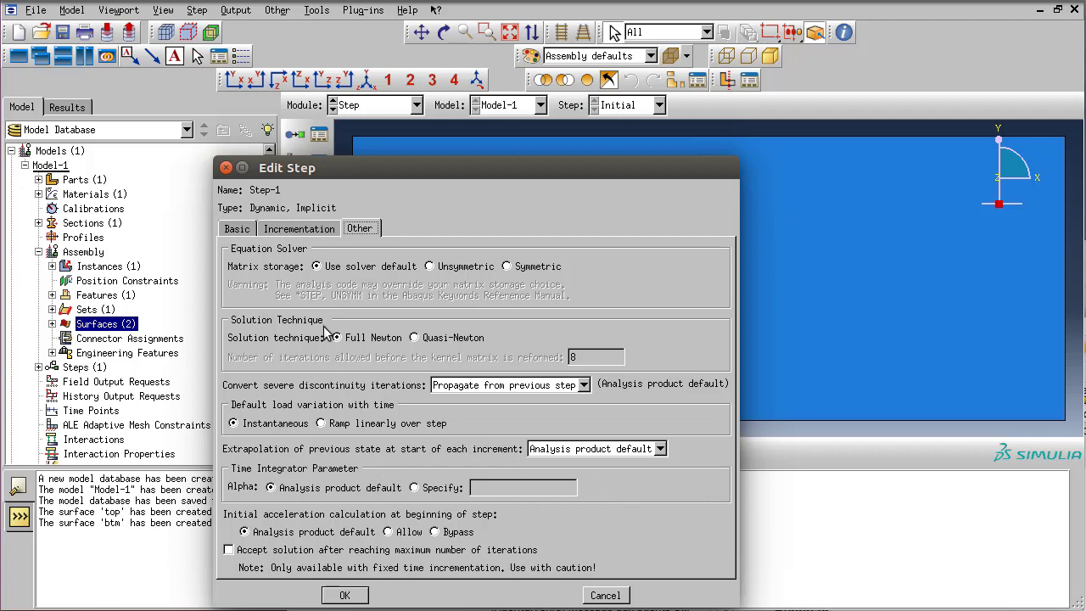
pyautogui.click(343, 596)
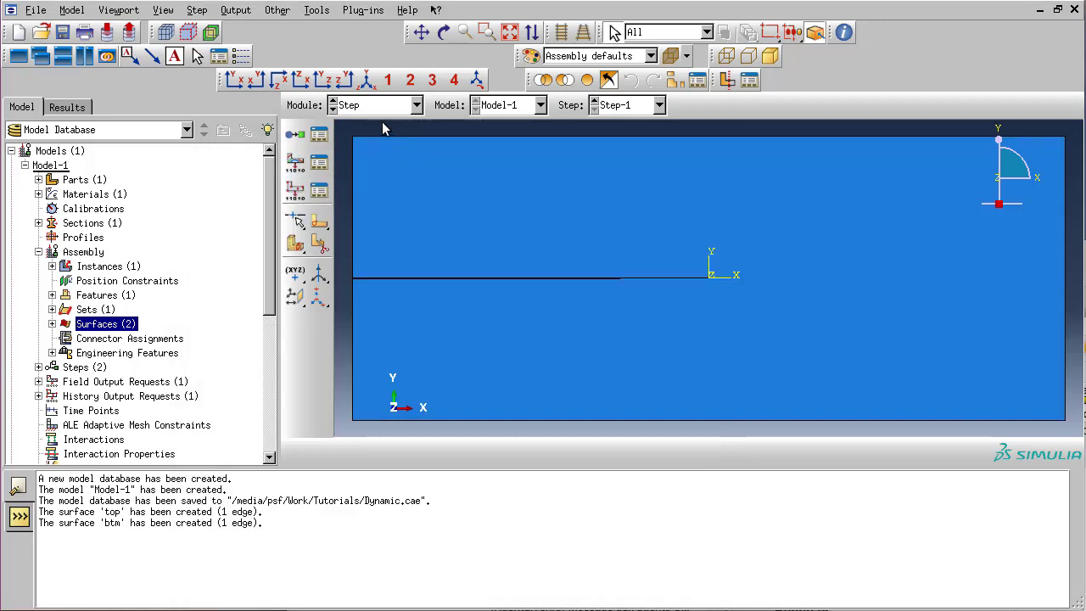
# - Change F-Output-1's output variables to U, V, A and E only
pyautogui.click(319, 162)
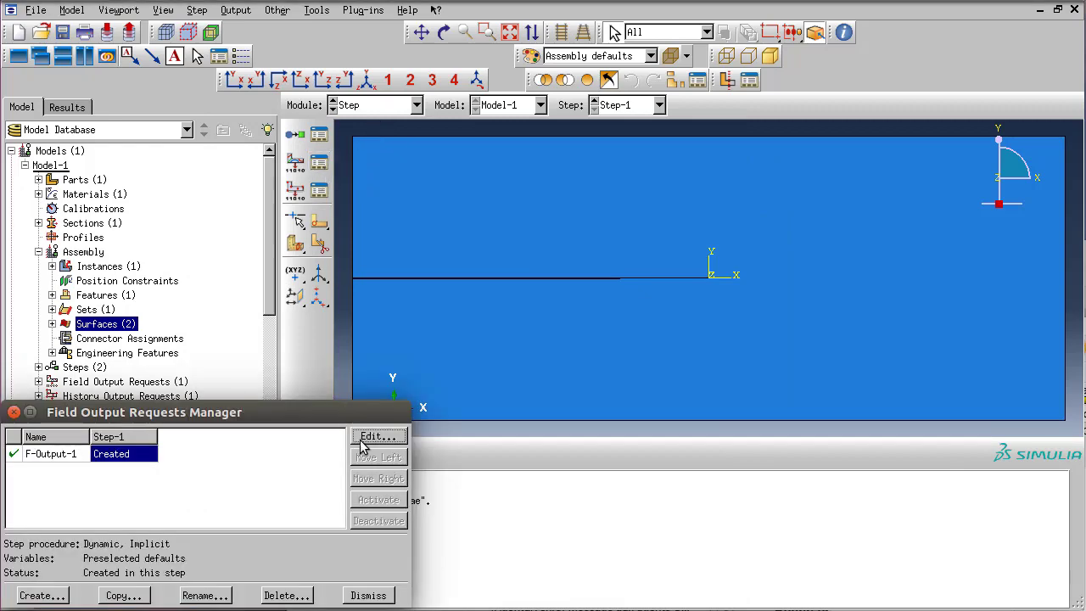
pyautogui.click(364, 439)
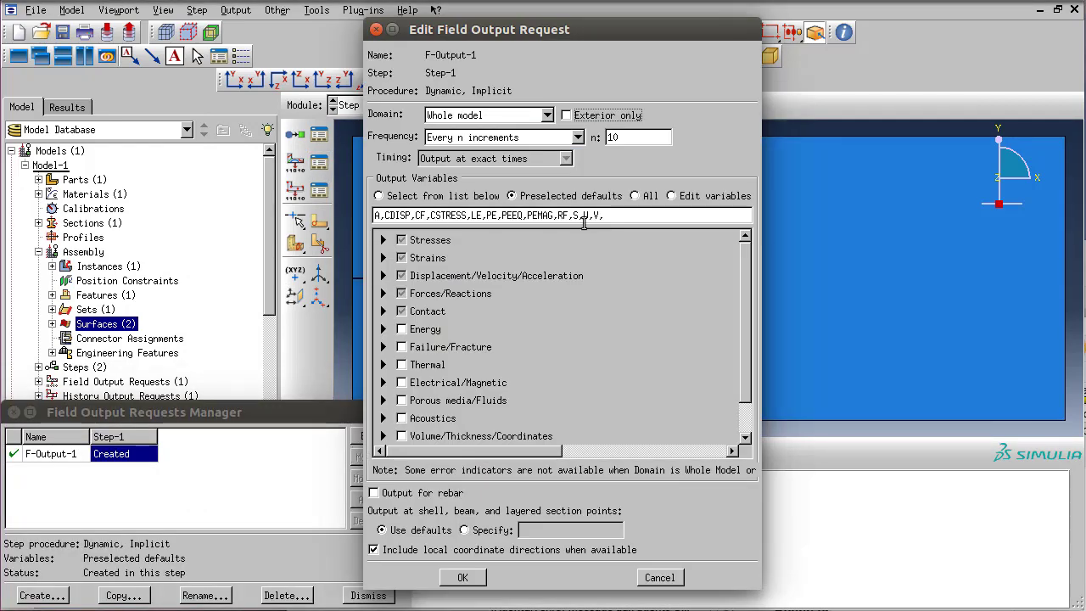
pyautogui.tripleClick(587, 221)
pyautogui.write('U')
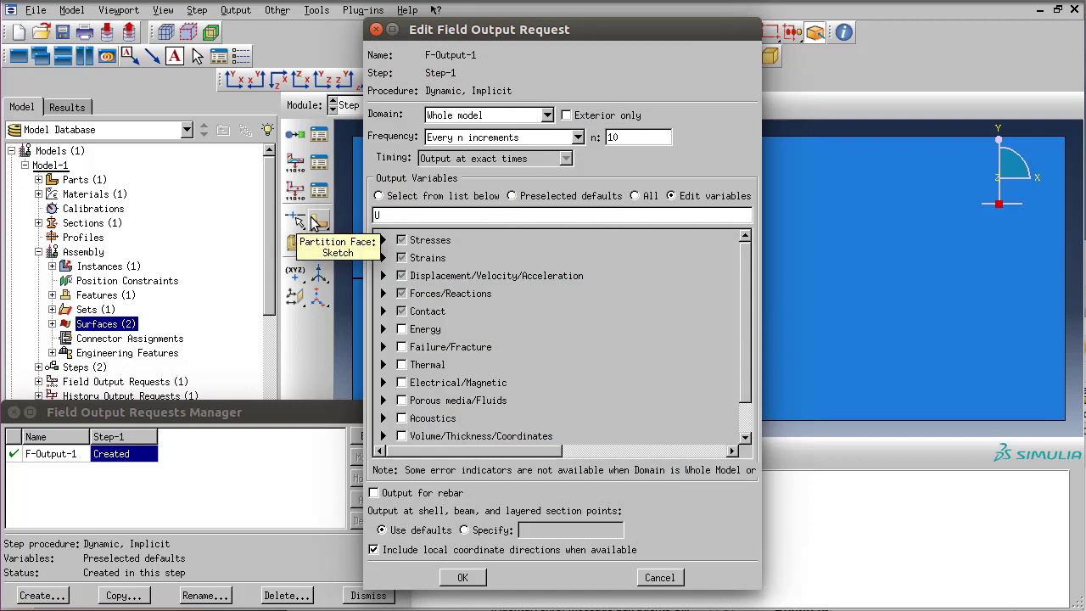
pyautogui.write(',V,A,E')
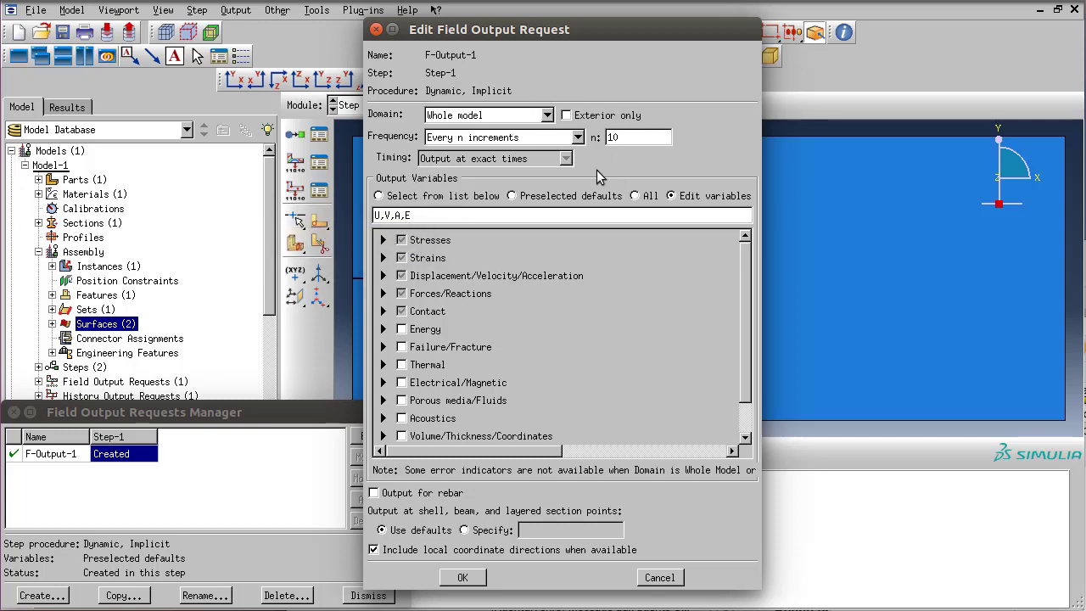
pyautogui.click(463, 577)
pyautogui.click(368, 596)
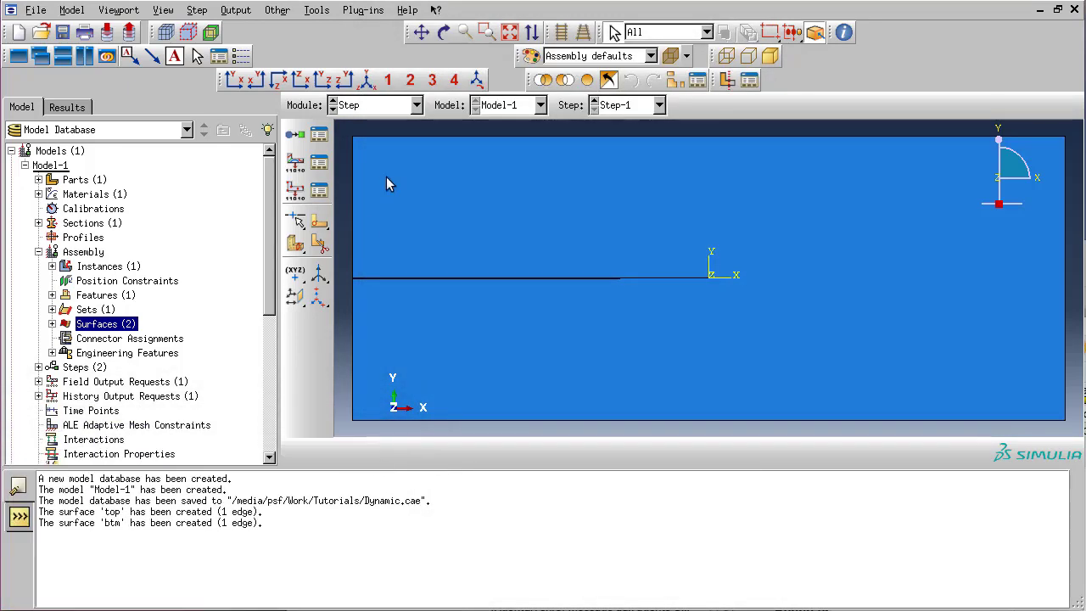
# - In the Load module, apply a pressure load named top, magnitude -1e6, to surface top
pyautogui.click(386, 107)
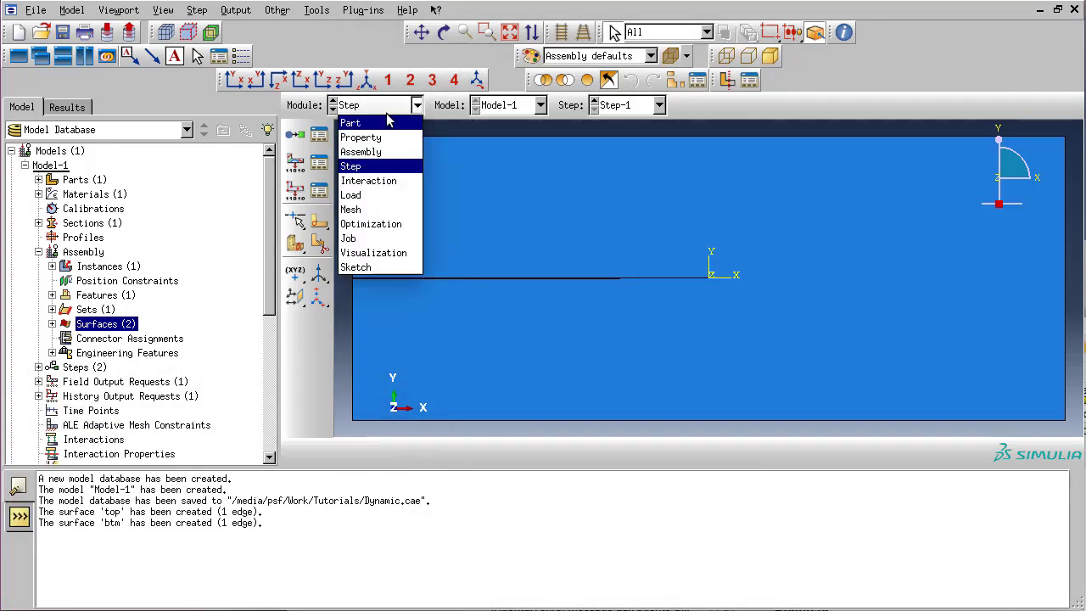
pyautogui.click(386, 197)
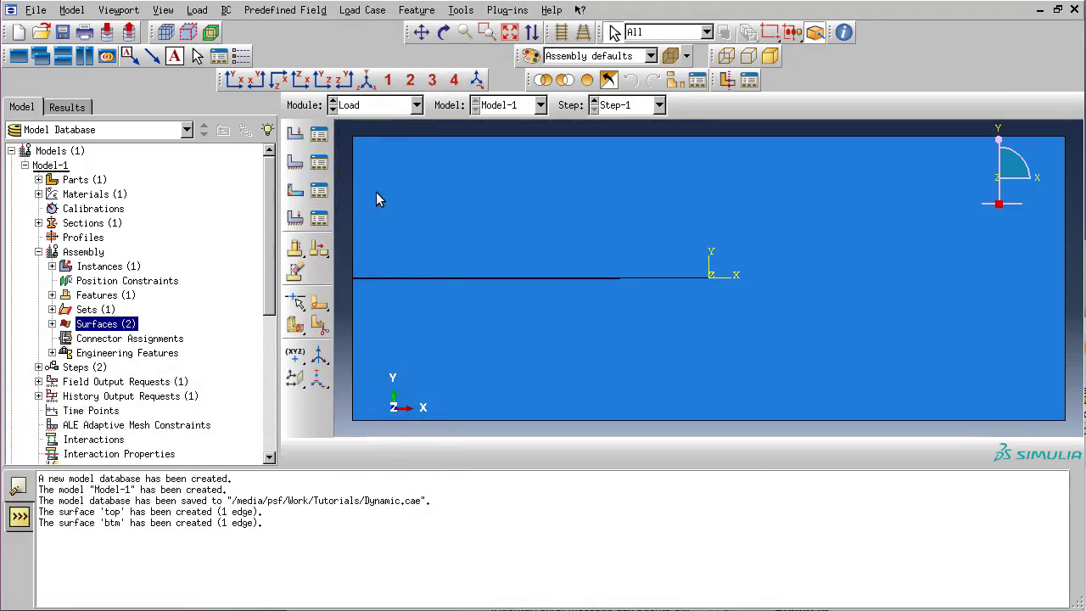
pyautogui.click(295, 133)
pyautogui.click(412, 463)
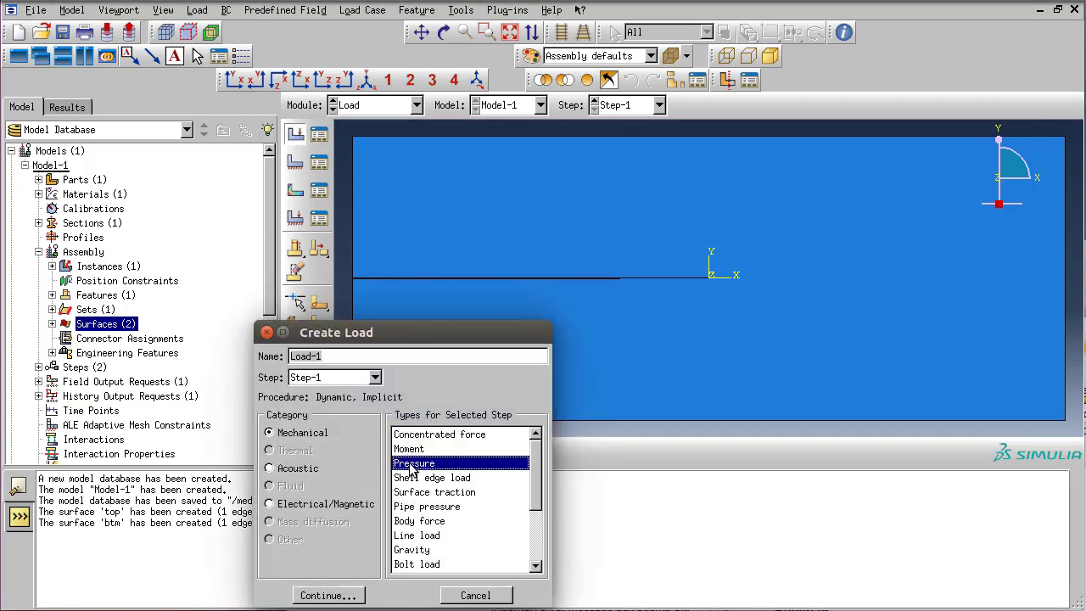
pyautogui.write('top')
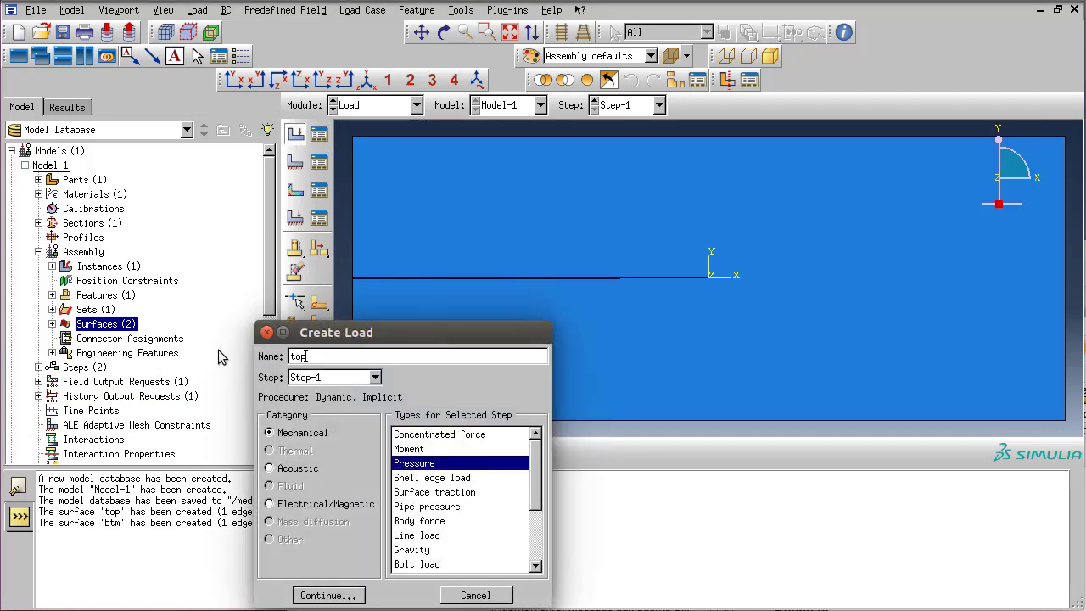
pyautogui.click(342, 595)
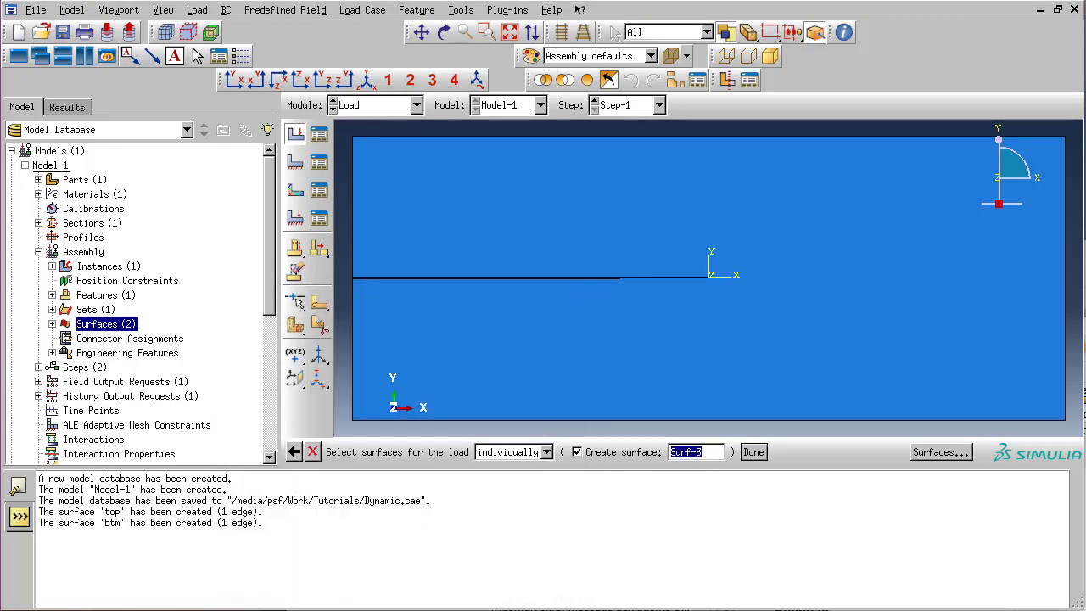
pyautogui.click(962, 453)
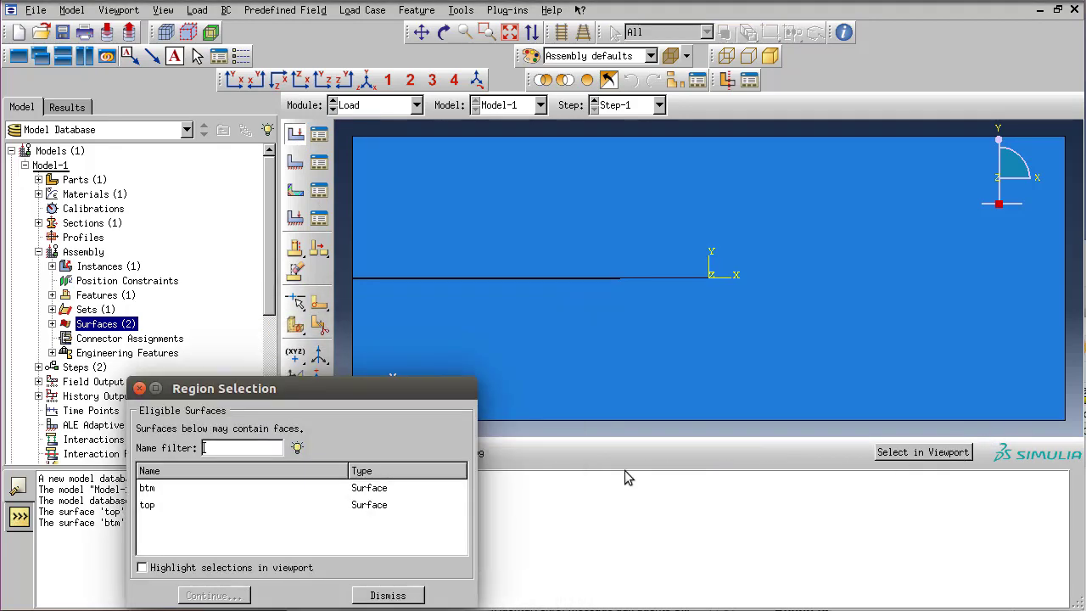
pyautogui.doubleClick(188, 506)
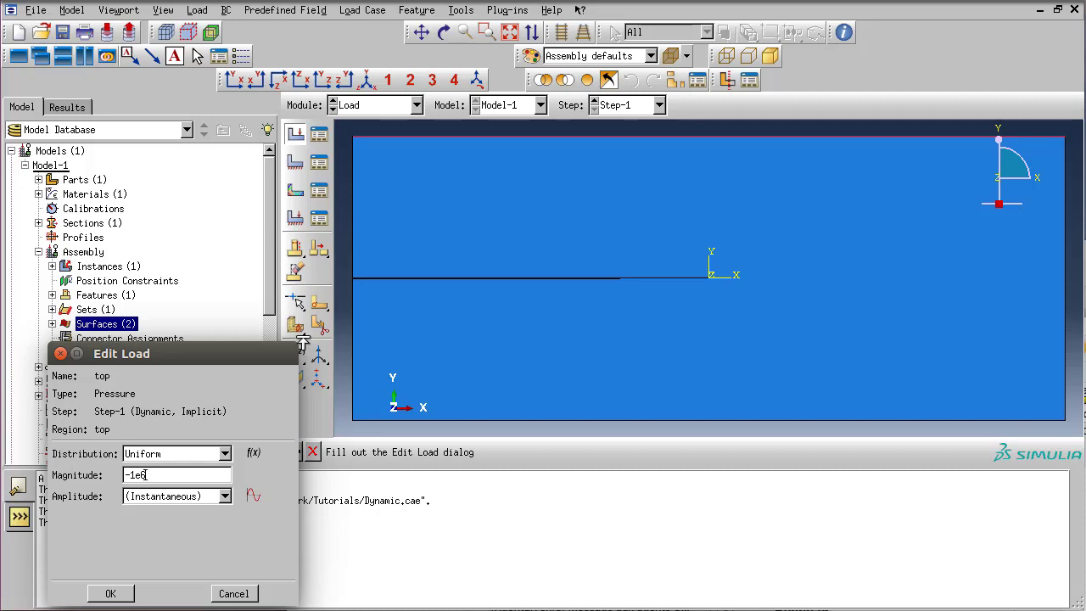
pyautogui.moveTo(184, 355); pyautogui.dragTo(227, 225)
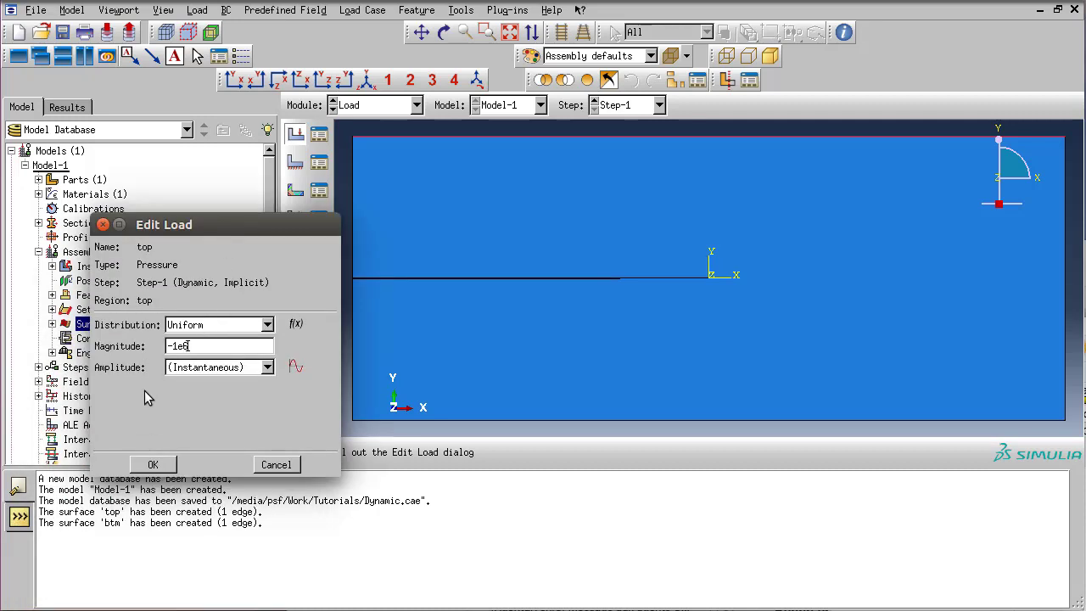
pyautogui.click(155, 465)
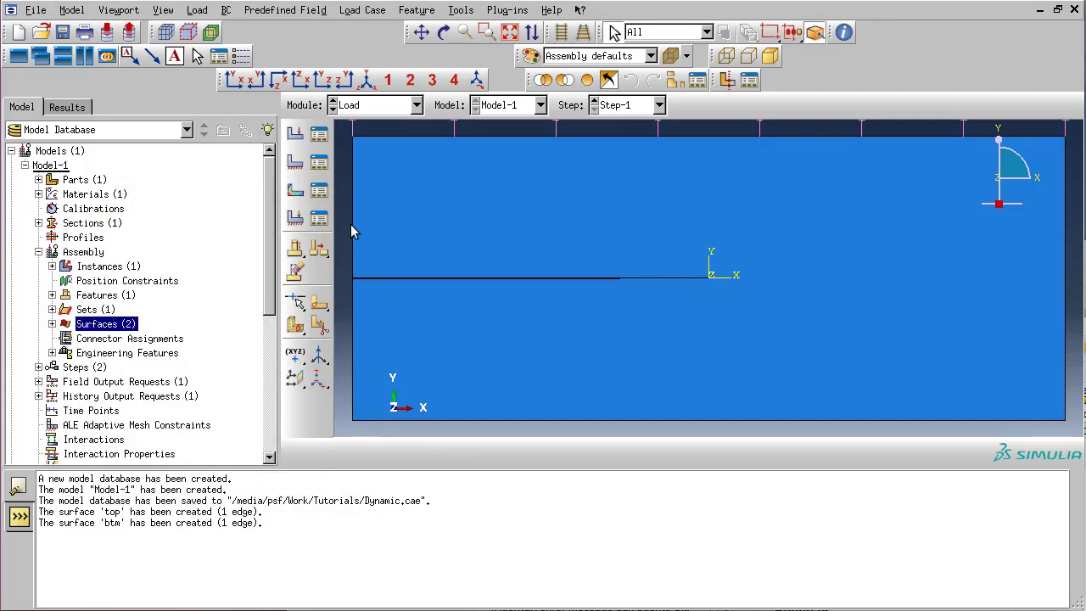
# - Add a pressure load named btm with magnitude -1e6 on the btm surface
pyautogui.click(295, 134)
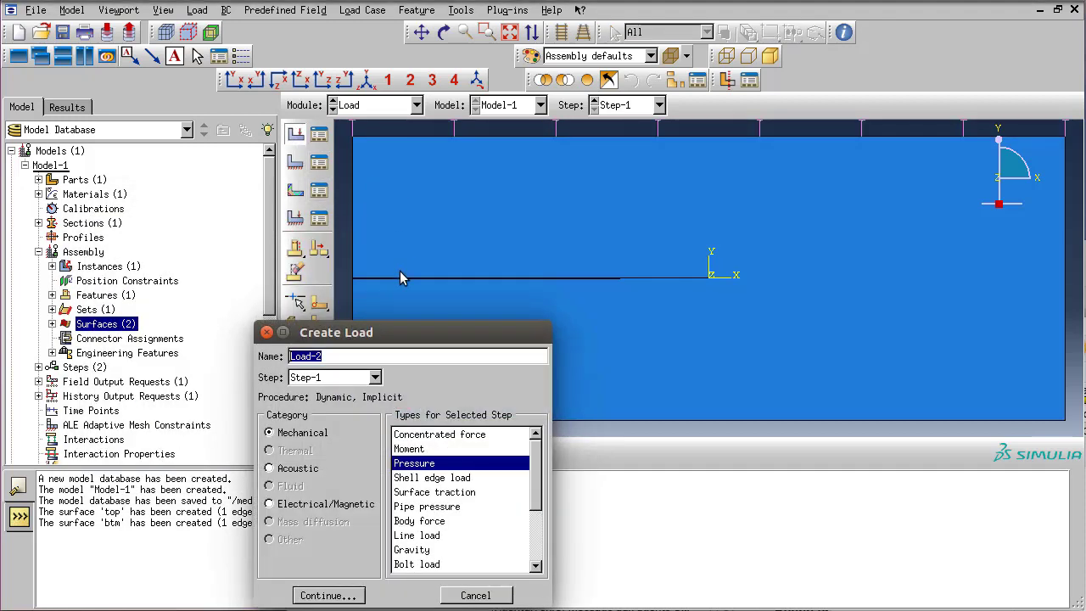
pyautogui.write('btm')
pyautogui.click(327, 594)
pyautogui.click(155, 490)
pyautogui.doubleClick(155, 490)
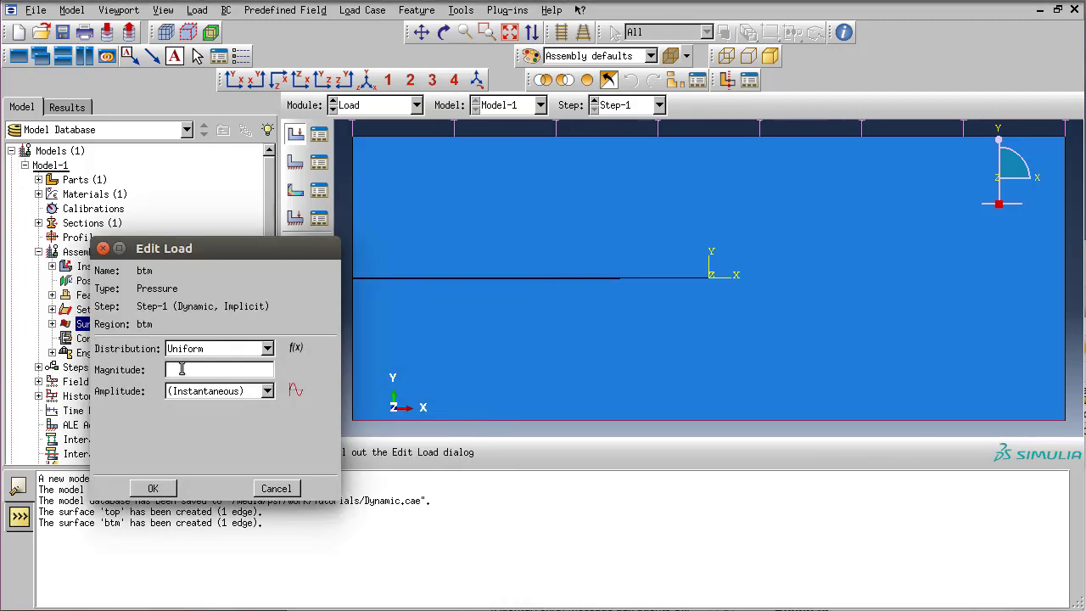
pyautogui.write('-1e')
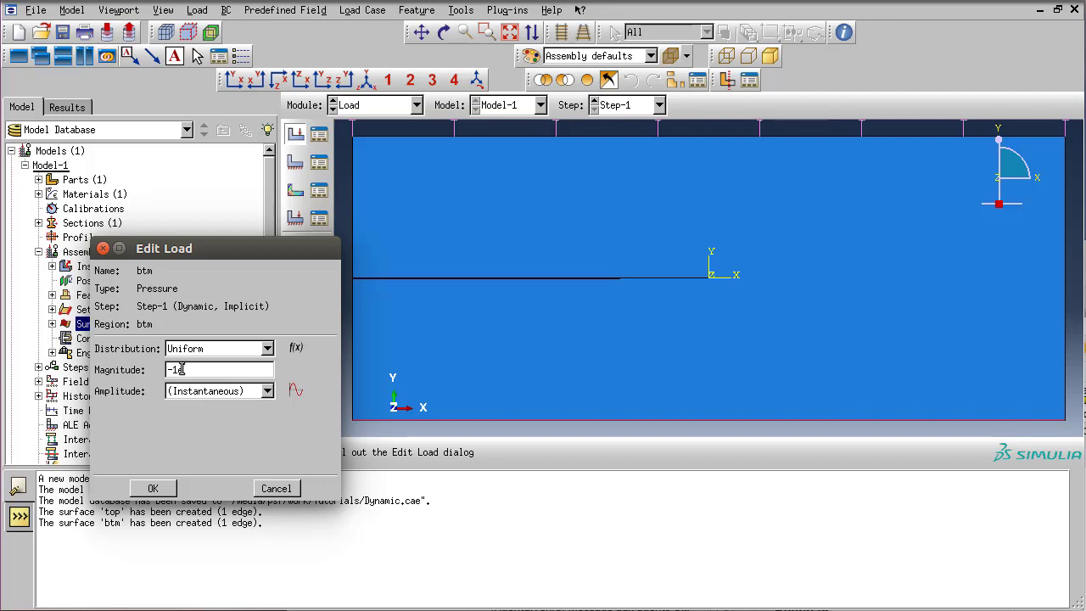
pyautogui.write('6')
pyautogui.click(156, 491)
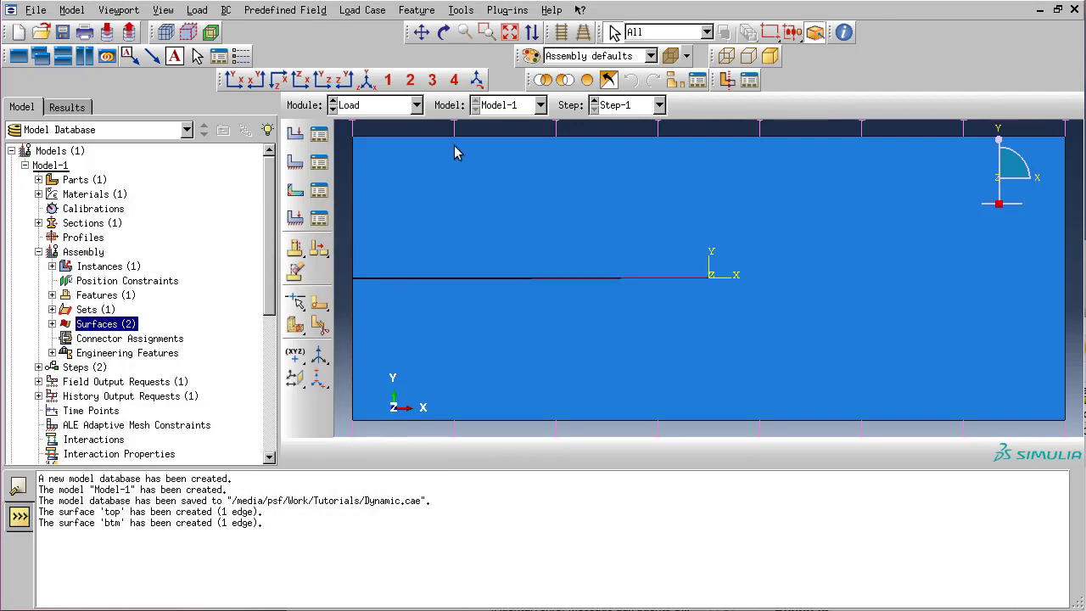
pyautogui.click(398, 107)
# - In the Mesh module, seed the Plate part with a 0.002 global size
pyautogui.click(390, 209)
pyautogui.click(662, 106)
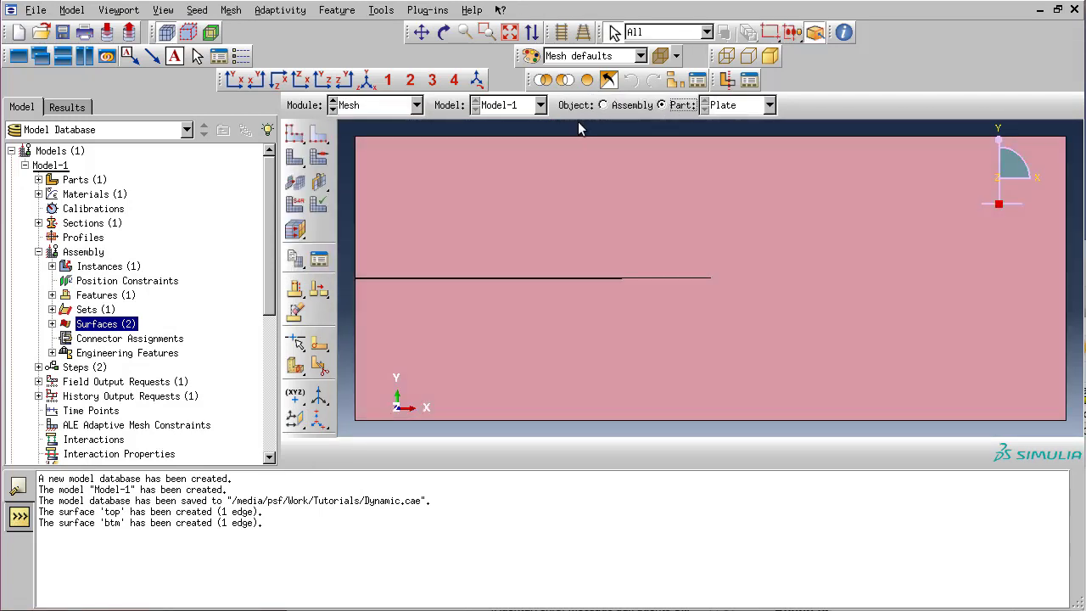
pyautogui.click(294, 134)
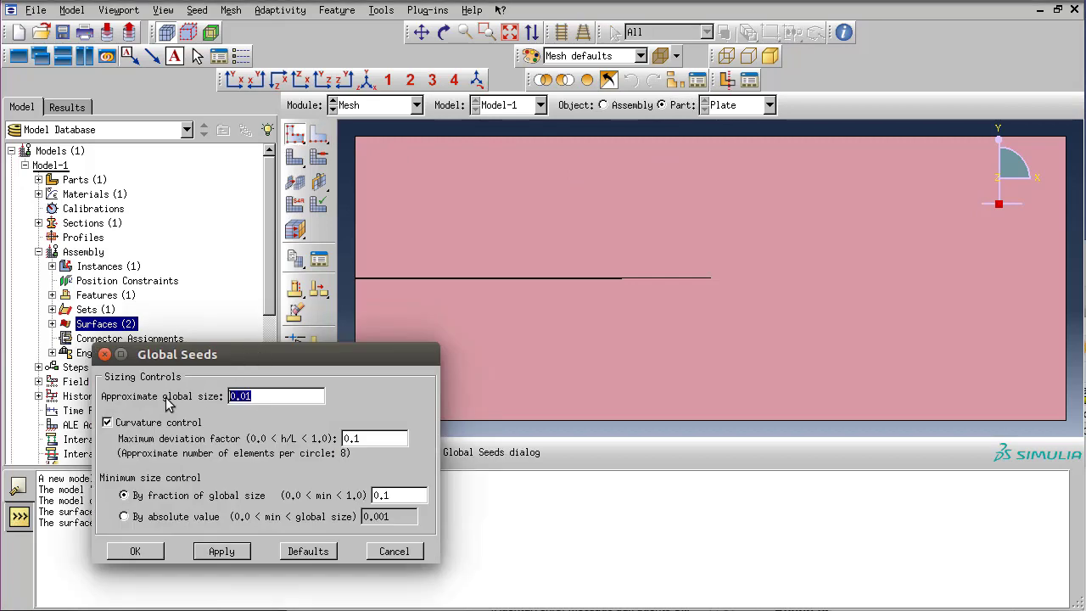
pyautogui.write('02')
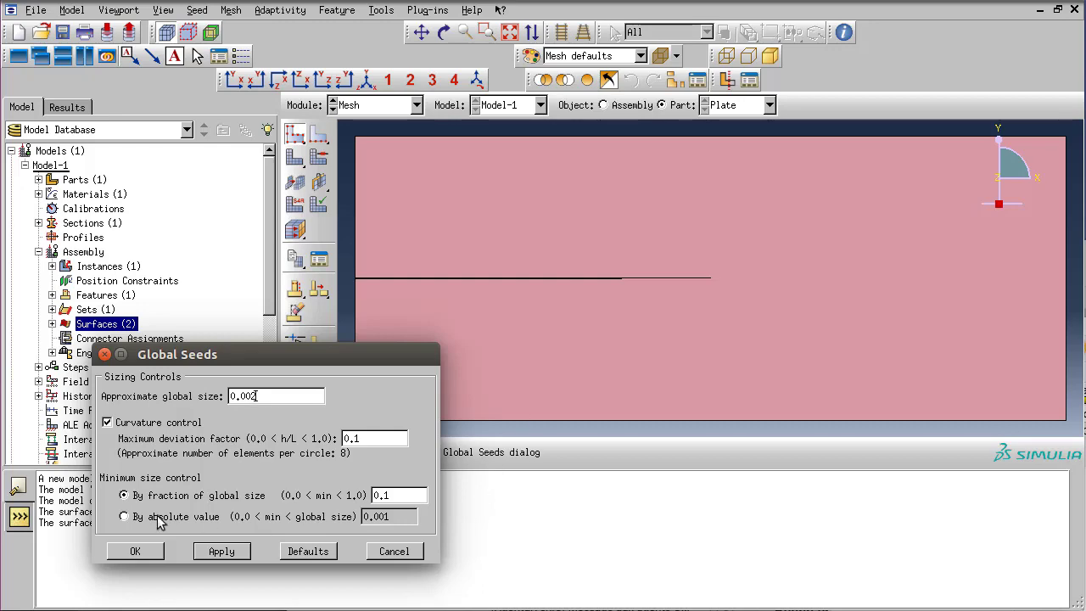
pyautogui.click(139, 551)
# - Set mesh controls to quad with the medial axis algorithm and mesh Plate
pyautogui.click(322, 160)
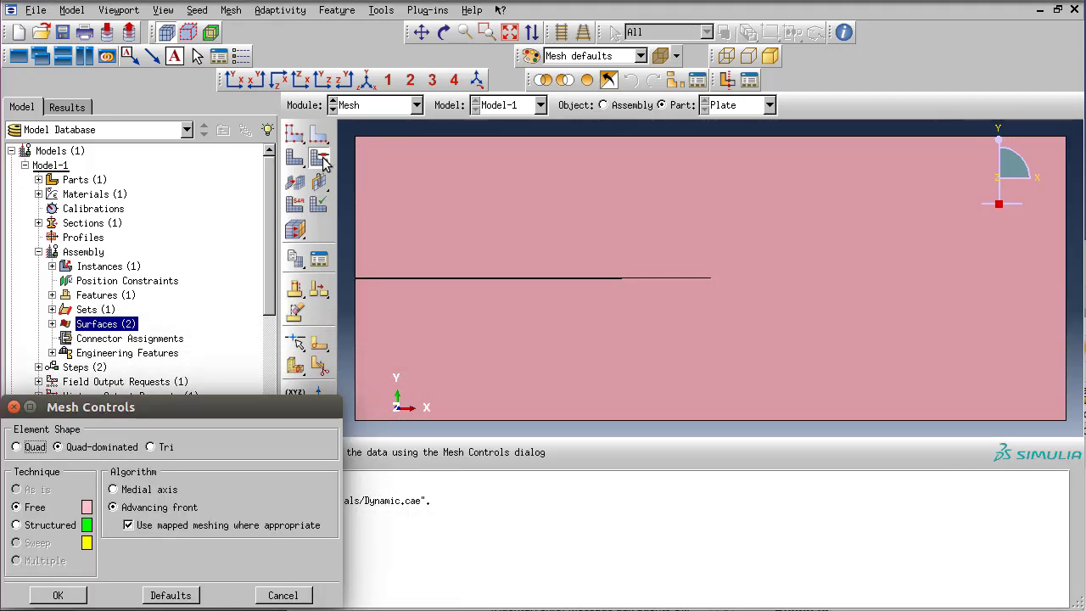
pyautogui.click(41, 447)
pyautogui.click(115, 490)
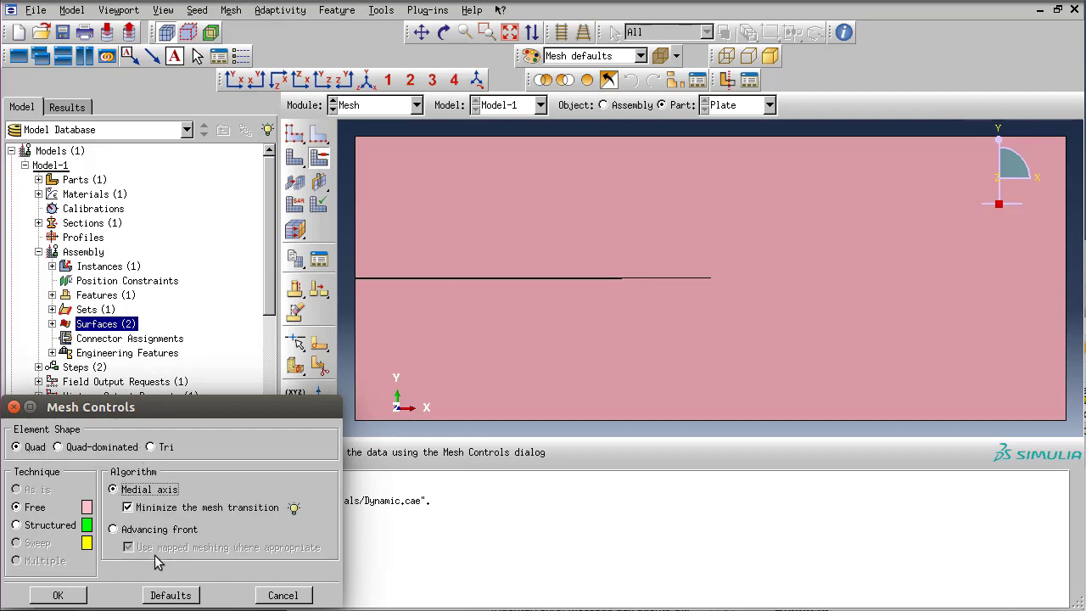
pyautogui.click(57, 594)
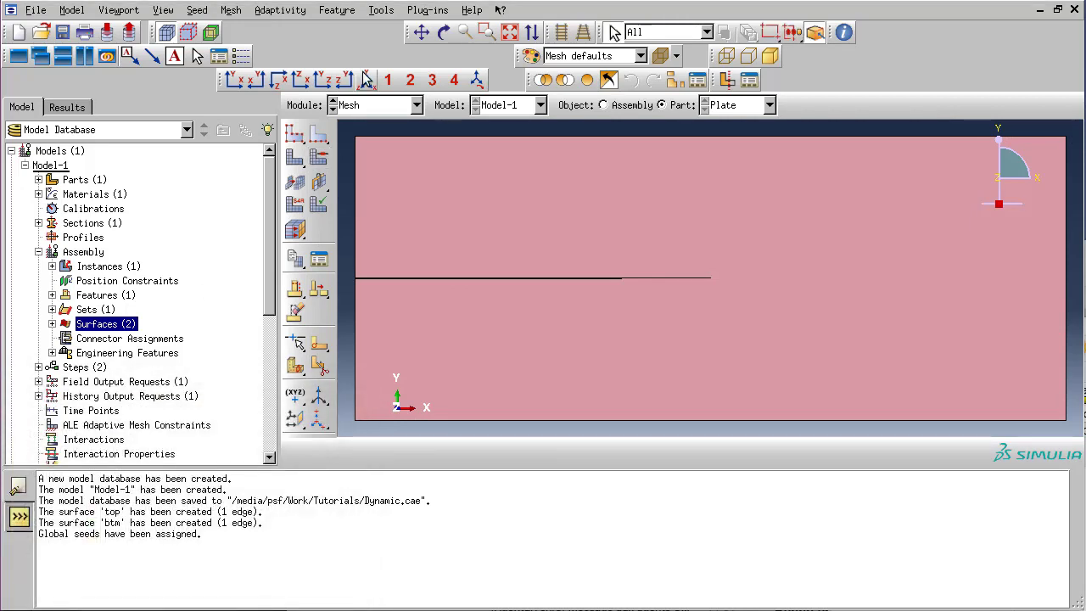
pyautogui.click(295, 159)
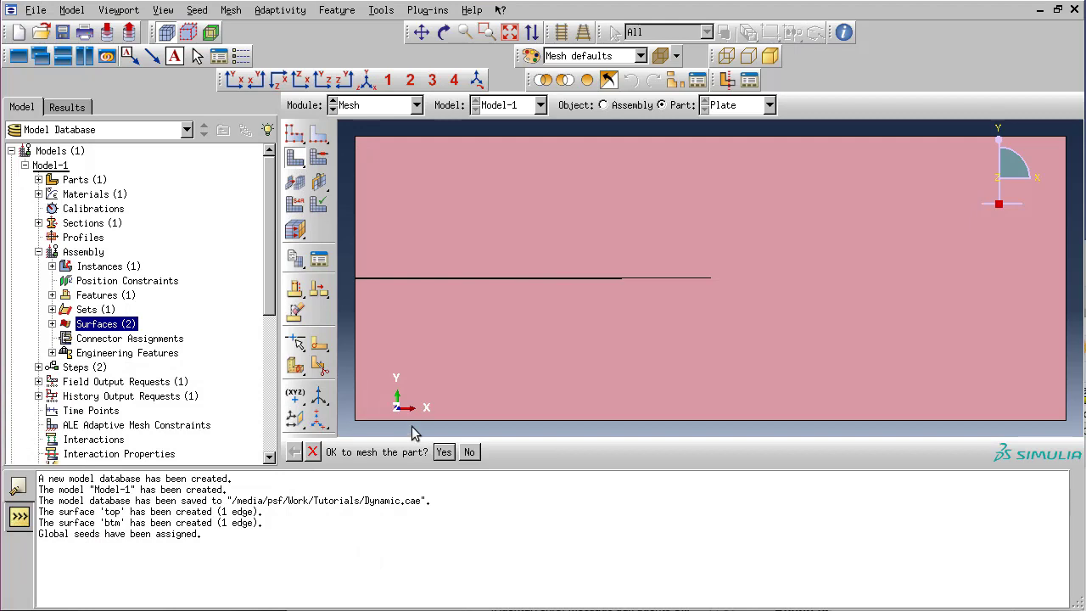
pyautogui.click(448, 450)
pyautogui.click(416, 104)
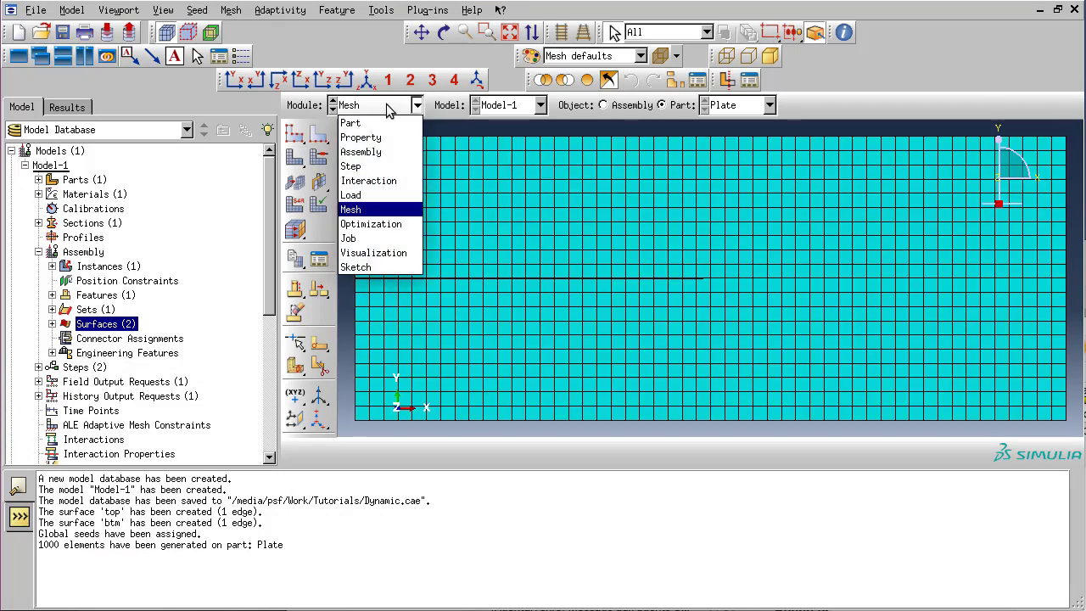
# - Save the model, create job 'Dynamic' in the Job module, and write Dynamic.inp
pyautogui.click(370, 237)
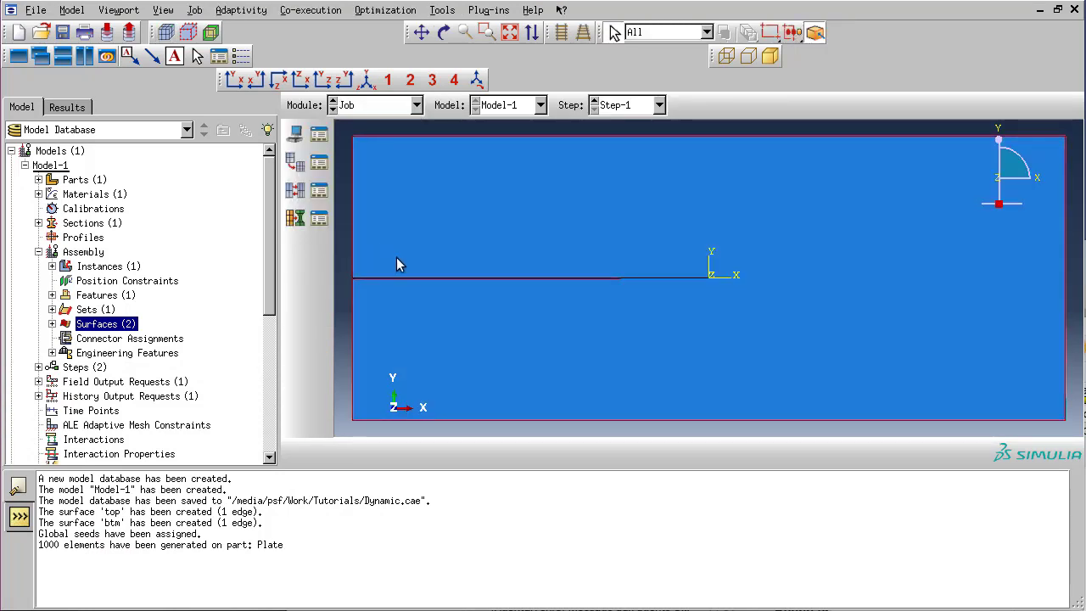
pyautogui.hotkey('ctrl', 's')
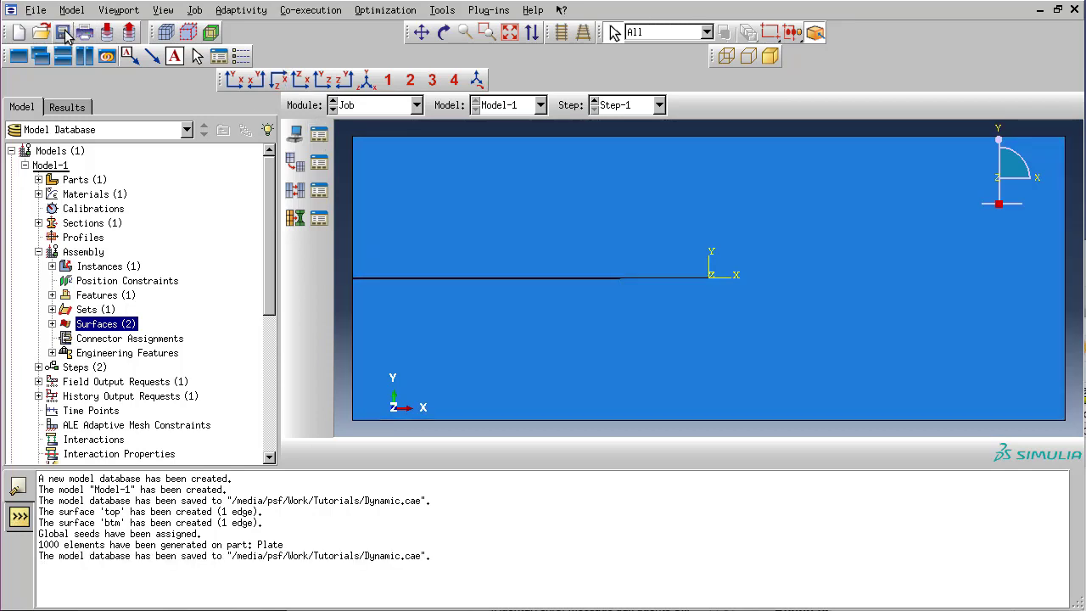
pyautogui.click(295, 136)
pyautogui.press('BackSpace')
pyautogui.write('dynamic')
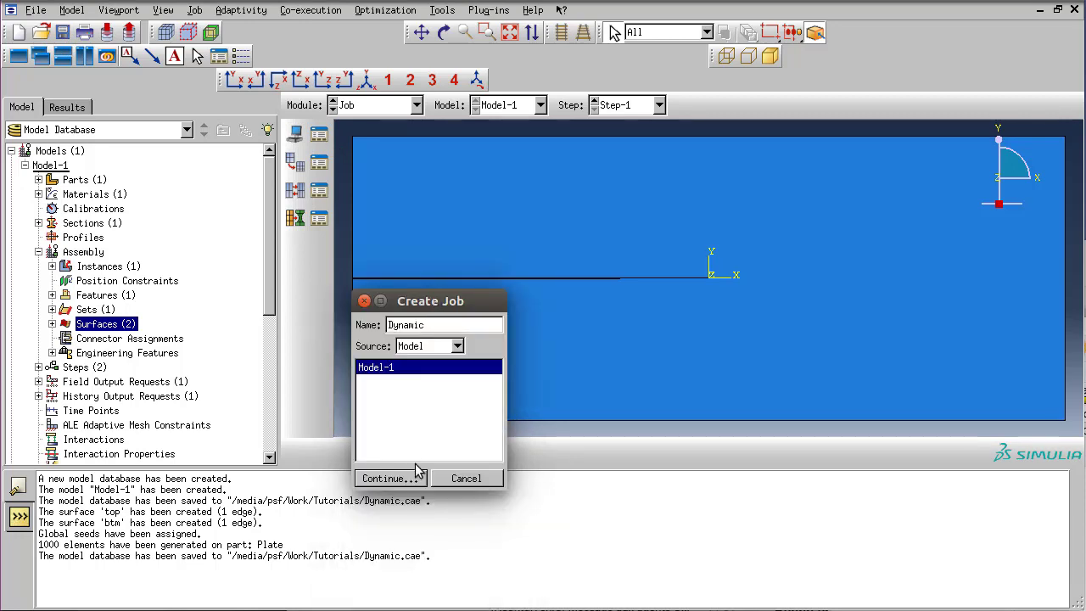
pyautogui.click(415, 477)
pyautogui.click(532, 595)
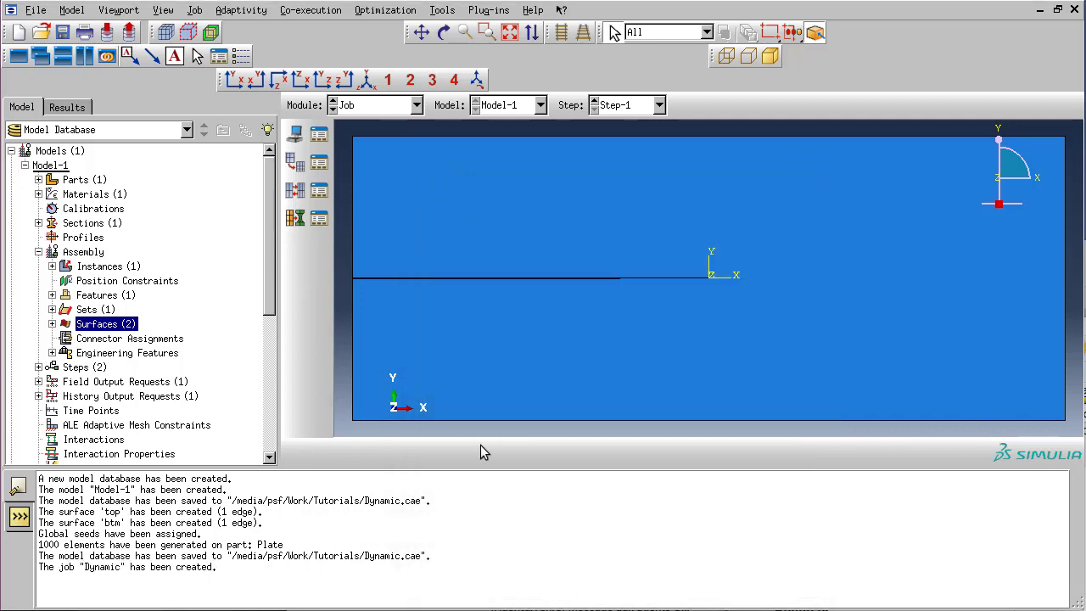
pyautogui.click(319, 138)
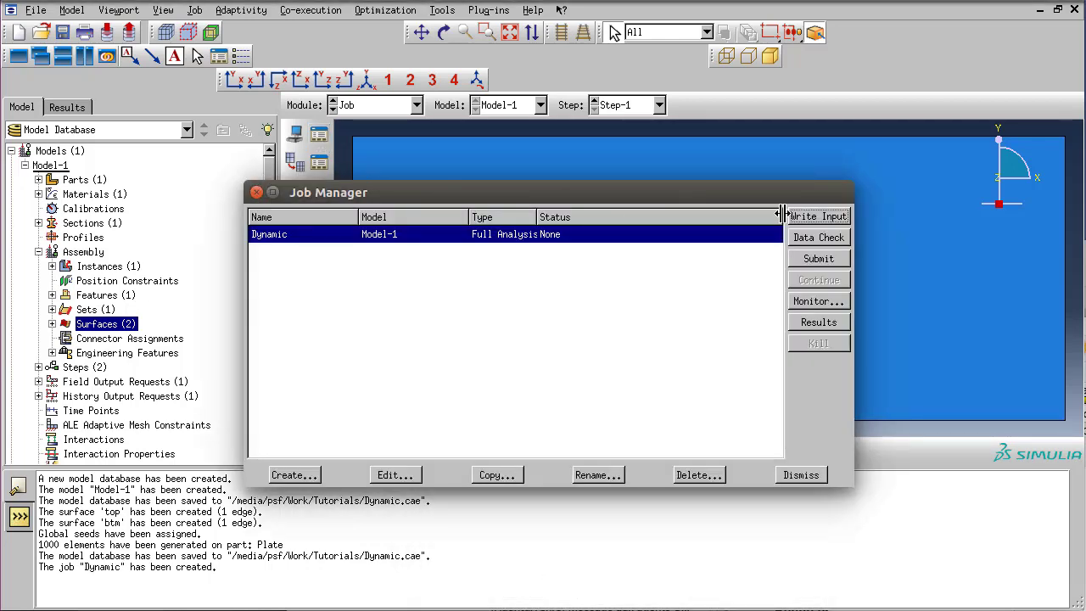
pyautogui.click(802, 221)
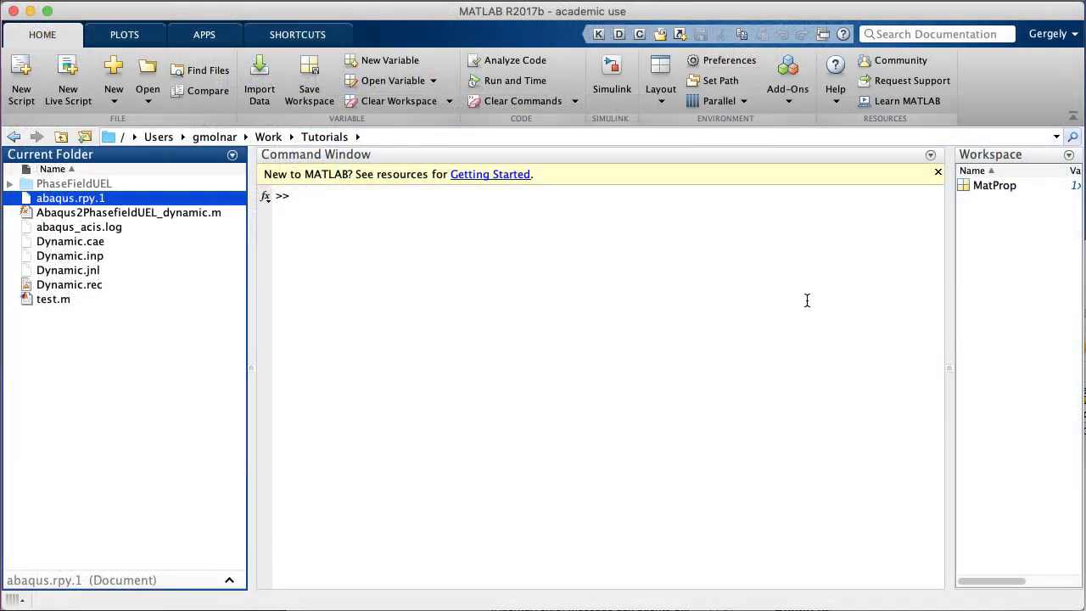
# - Open test.m and highlight 'Dynamic.inp' as the input file it converts
pyautogui.doubleClick(55, 299)
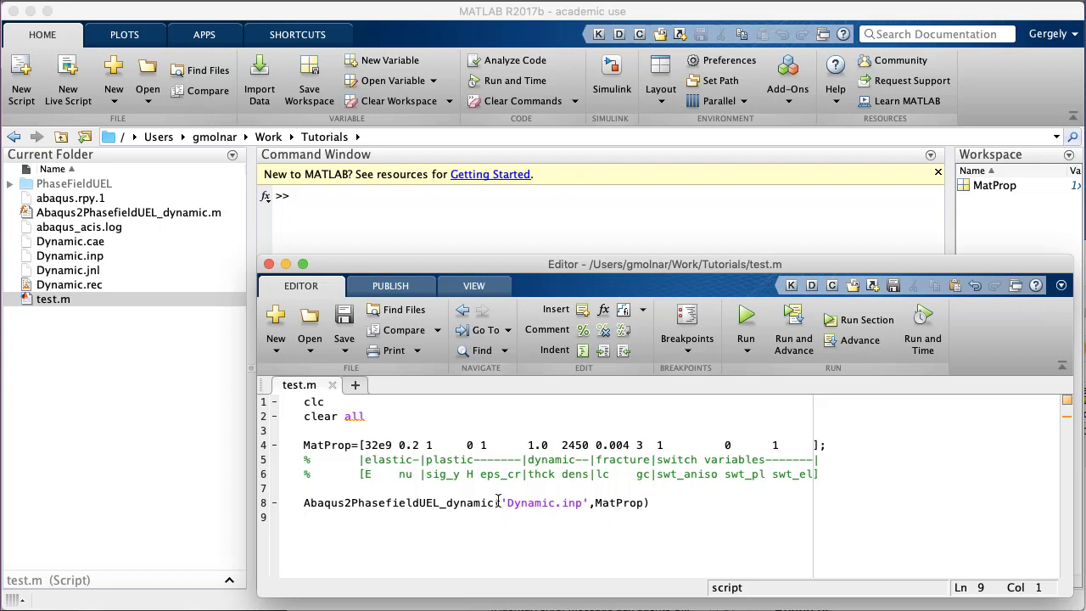
pyautogui.moveTo(500, 502); pyautogui.dragTo(591, 504)
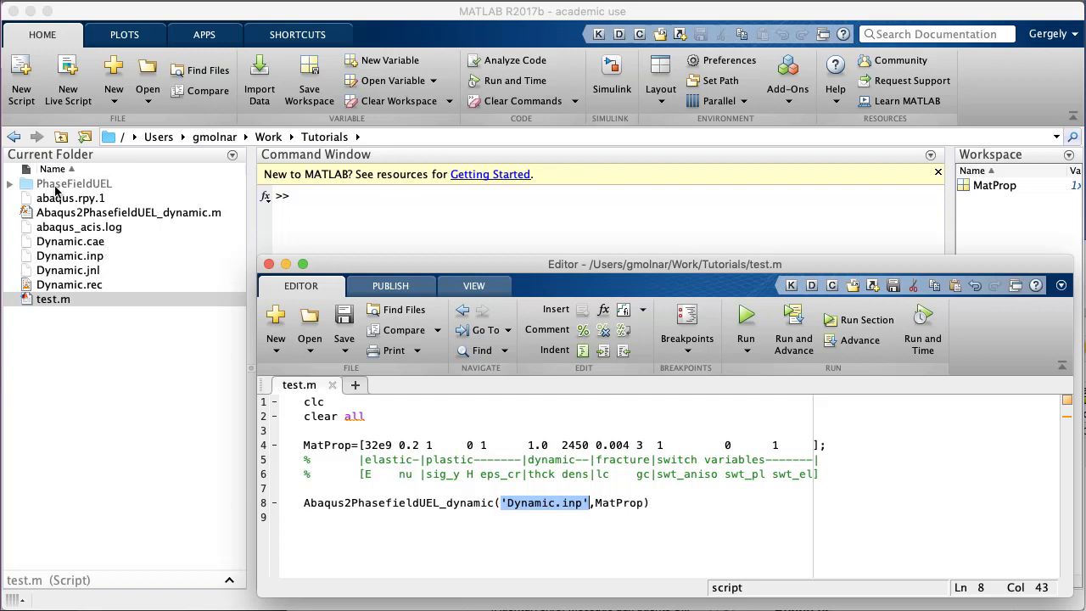
pyautogui.click(9, 184)
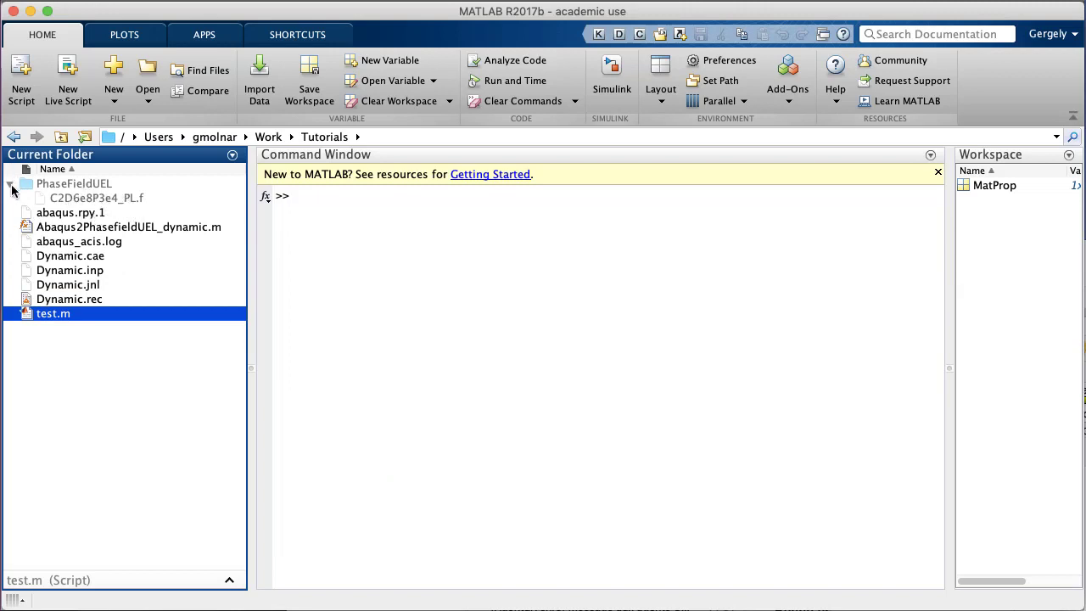
pyautogui.click(10, 185)
pyautogui.doubleClick(95, 300)
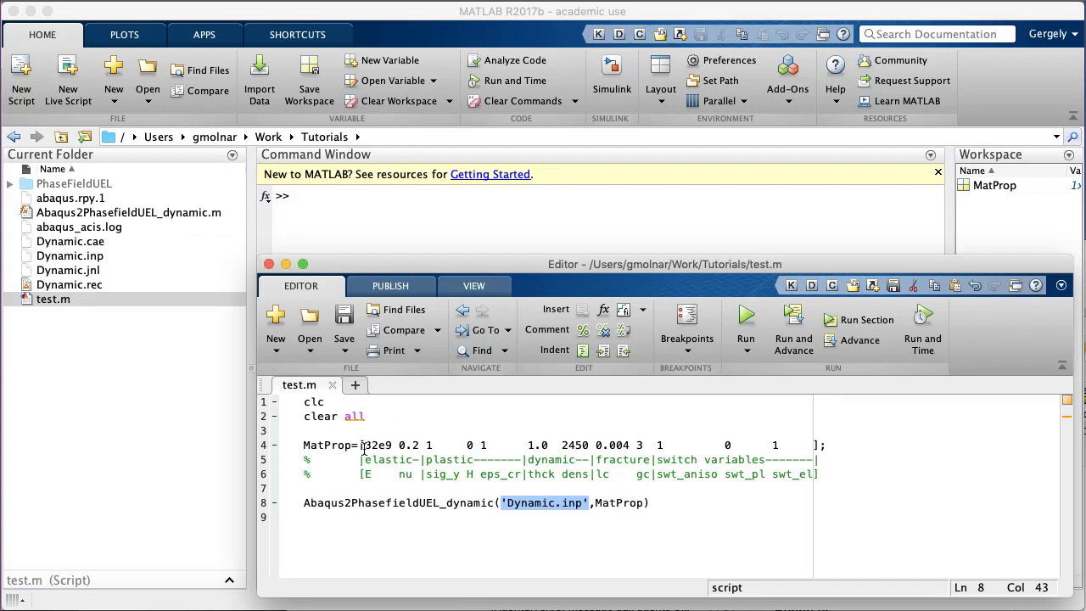
pyautogui.moveTo(364, 444); pyautogui.dragTo(420, 446)
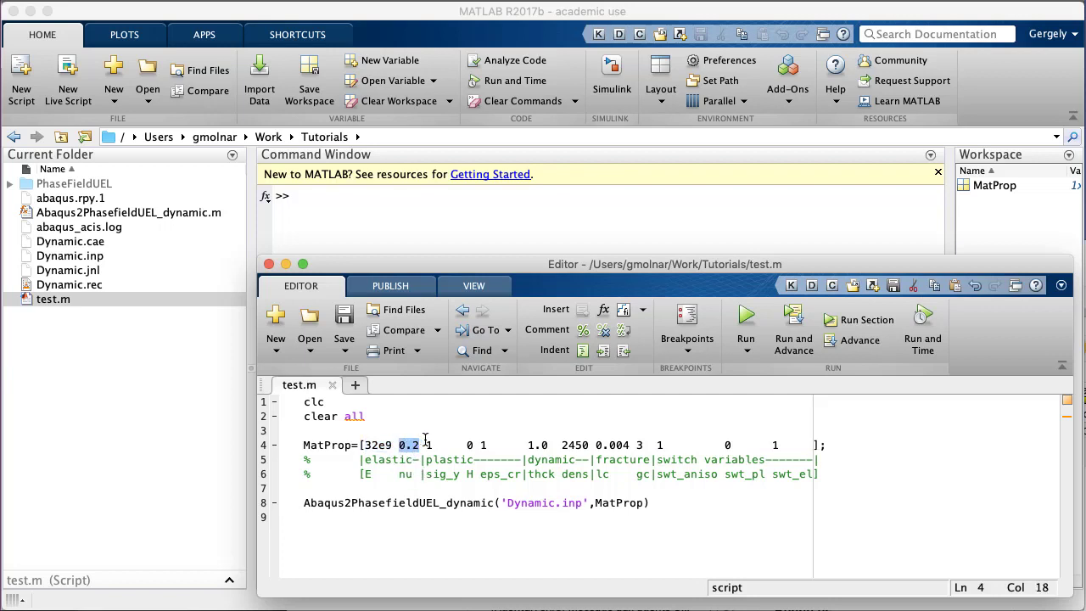
pyautogui.click(426, 444)
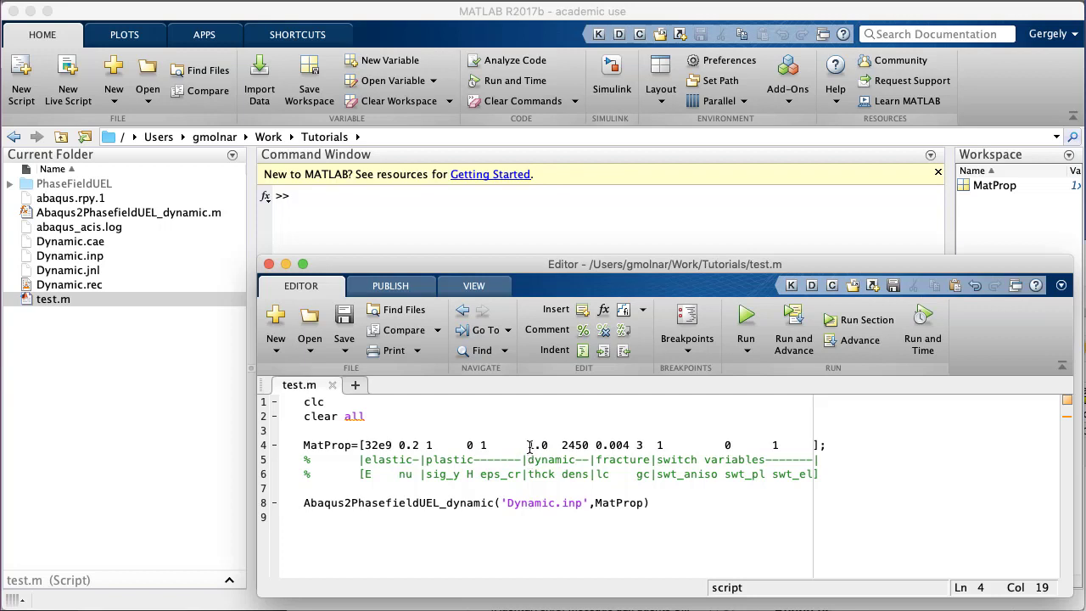
pyautogui.moveTo(528, 444); pyautogui.dragTo(549, 445)
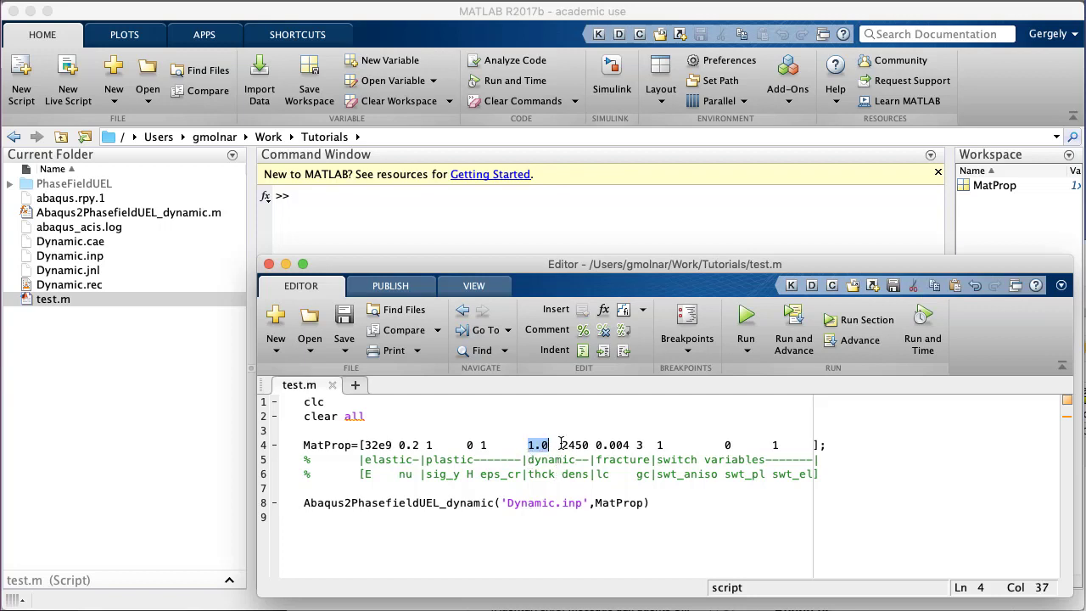
pyautogui.doubleClick(572, 445)
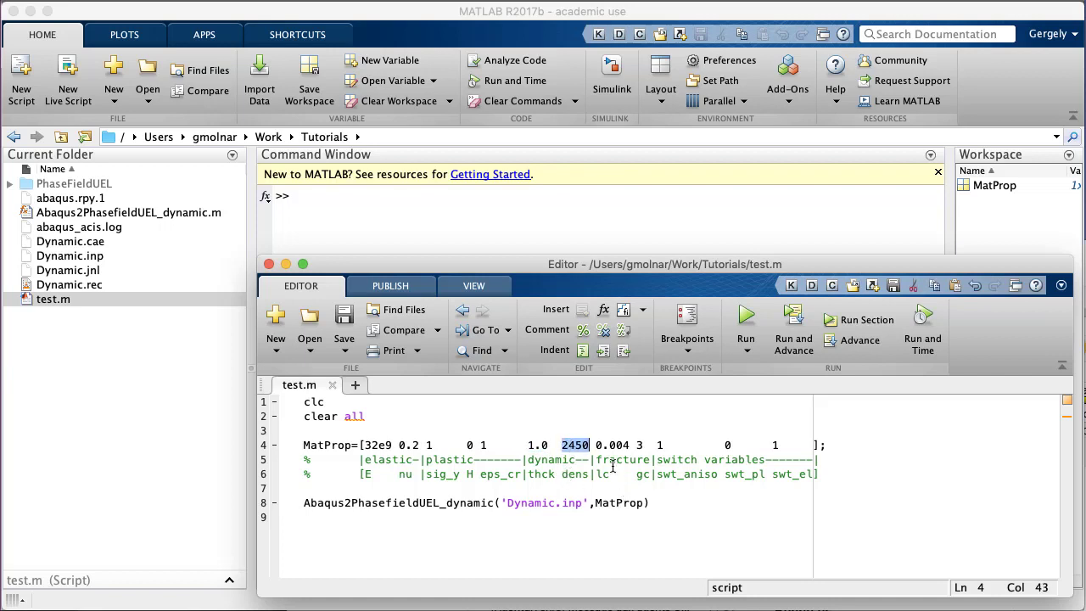
pyautogui.moveTo(595, 445); pyautogui.dragTo(630, 445)
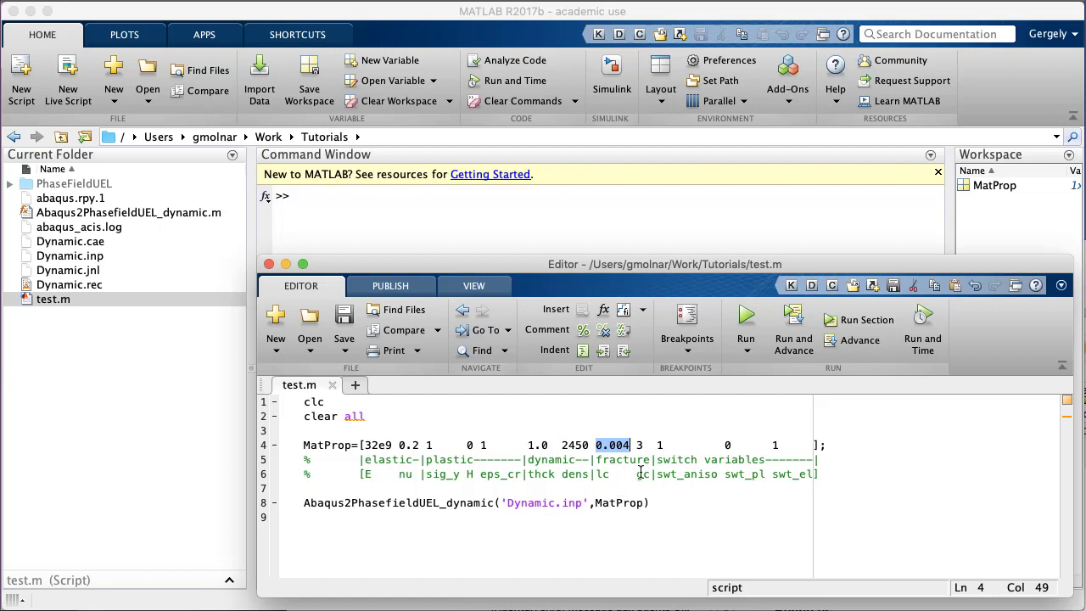
pyautogui.doubleClick(639, 445)
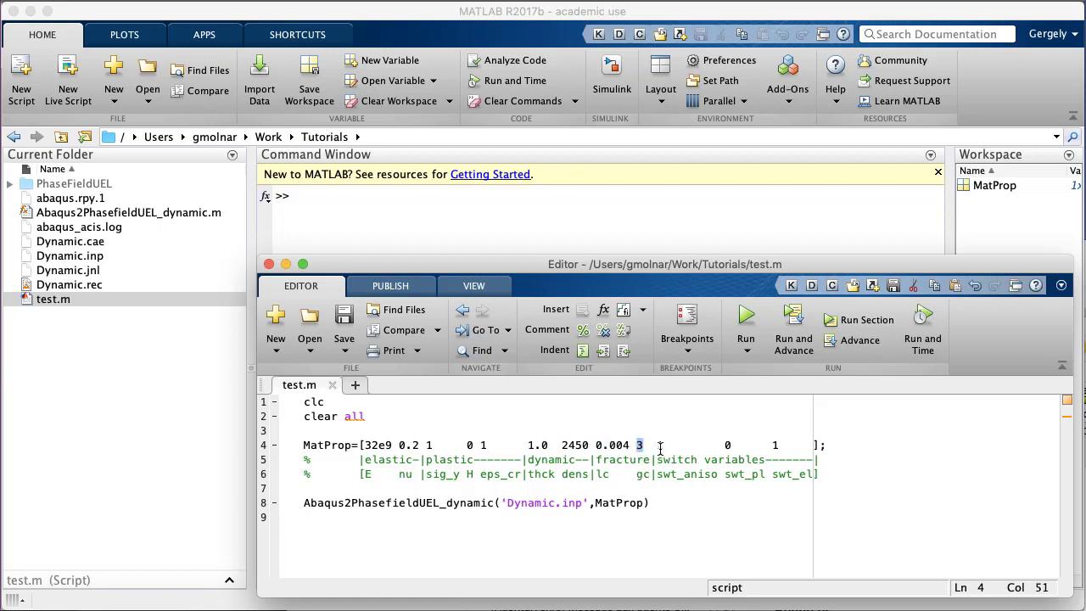
pyautogui.moveTo(657, 445); pyautogui.dragTo(780, 445)
# - Point out switch values swt_pl 0 and swt_el 1, then run test.m with F5
pyautogui.click(705, 475)
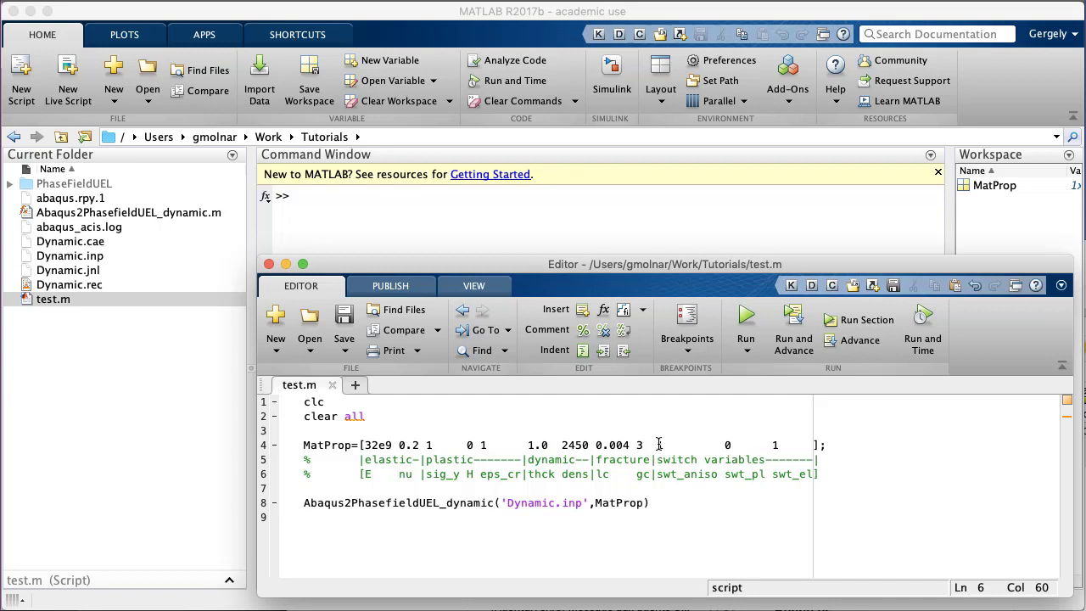
pyautogui.doubleClick(728, 445)
pyautogui.moveTo(727, 476); pyautogui.dragTo(730, 447)
pyautogui.doubleClick(727, 444)
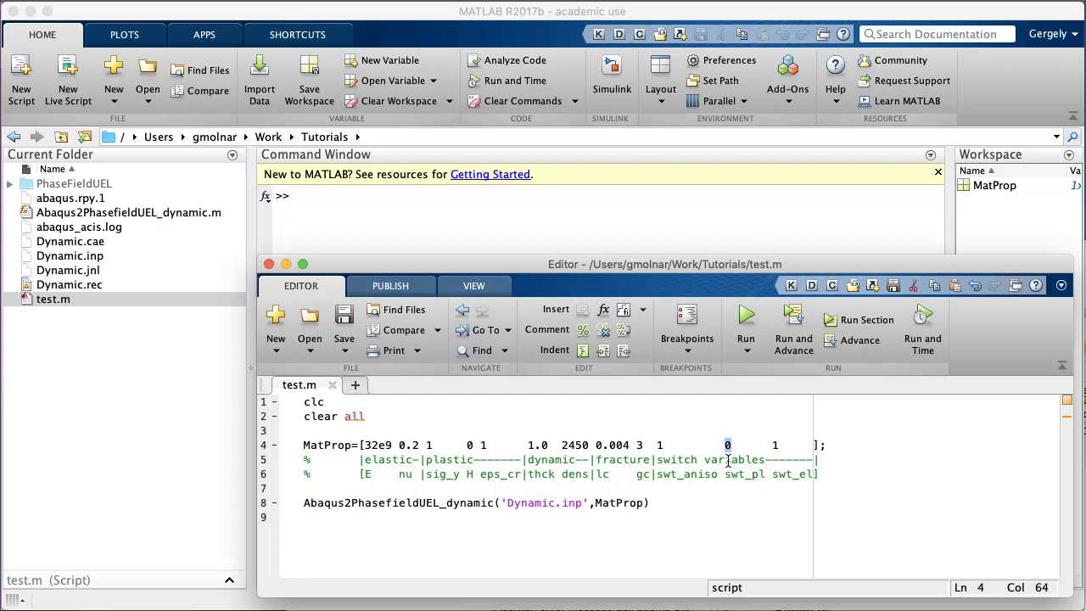
pyautogui.doubleClick(776, 445)
pyautogui.click(345, 502)
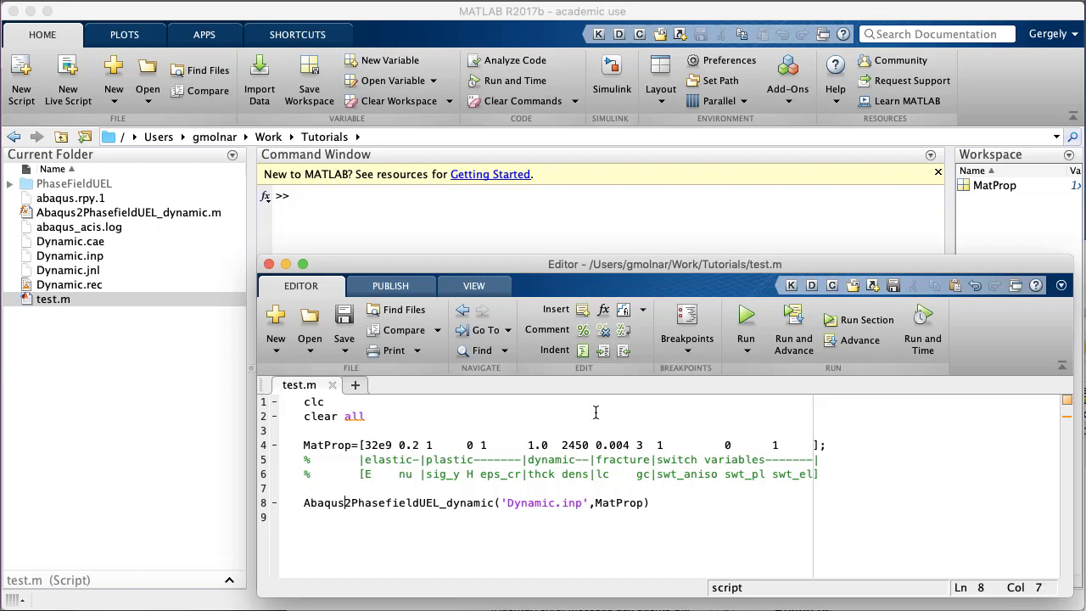
pyautogui.press('F5')
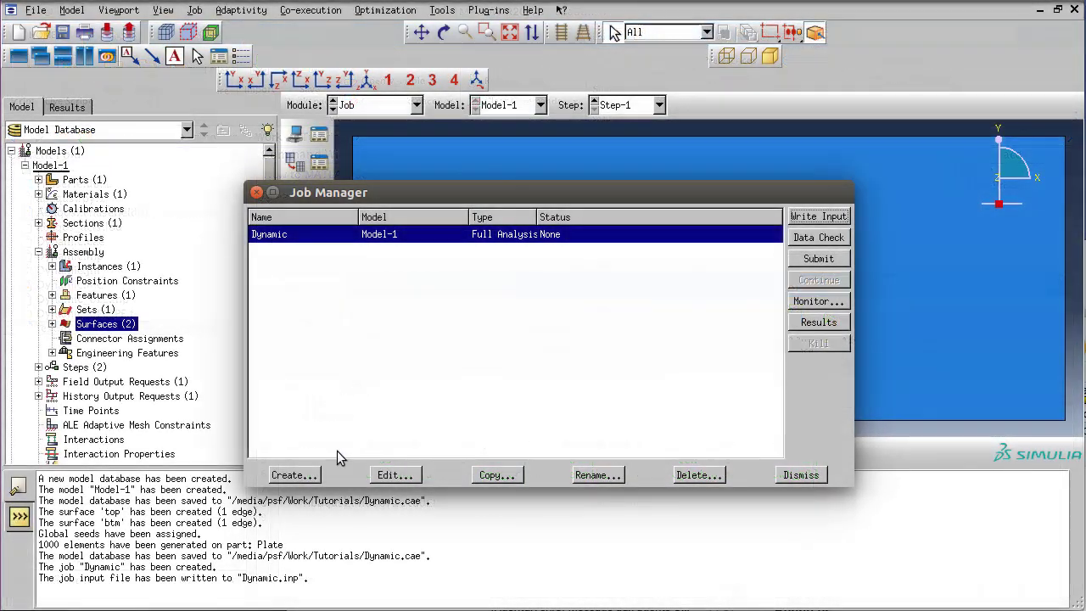
# - Create job Dynamic_UEL from Dynamic_UEL.inp with user subroutine Dynamic_UEL_PE.f
pyautogui.click(311, 475)
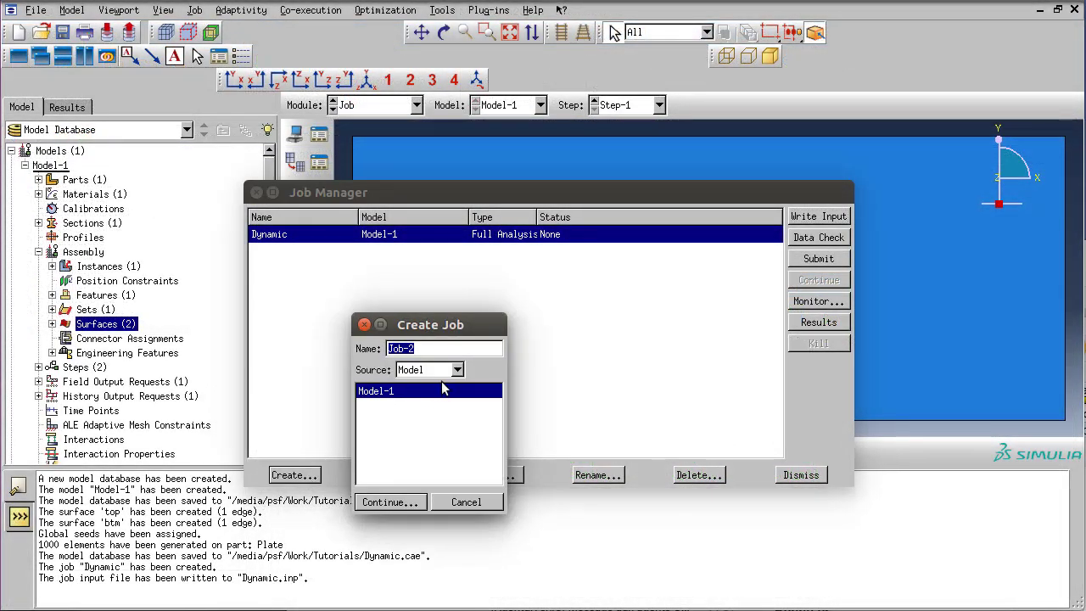
pyautogui.click(431, 370)
pyautogui.click(419, 402)
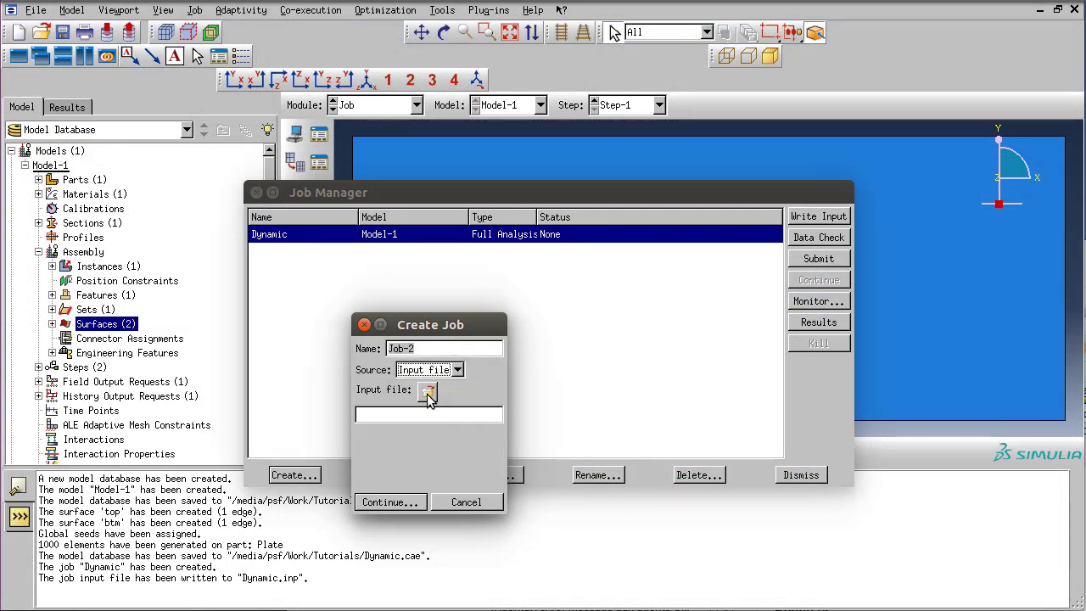
pyautogui.click(429, 392)
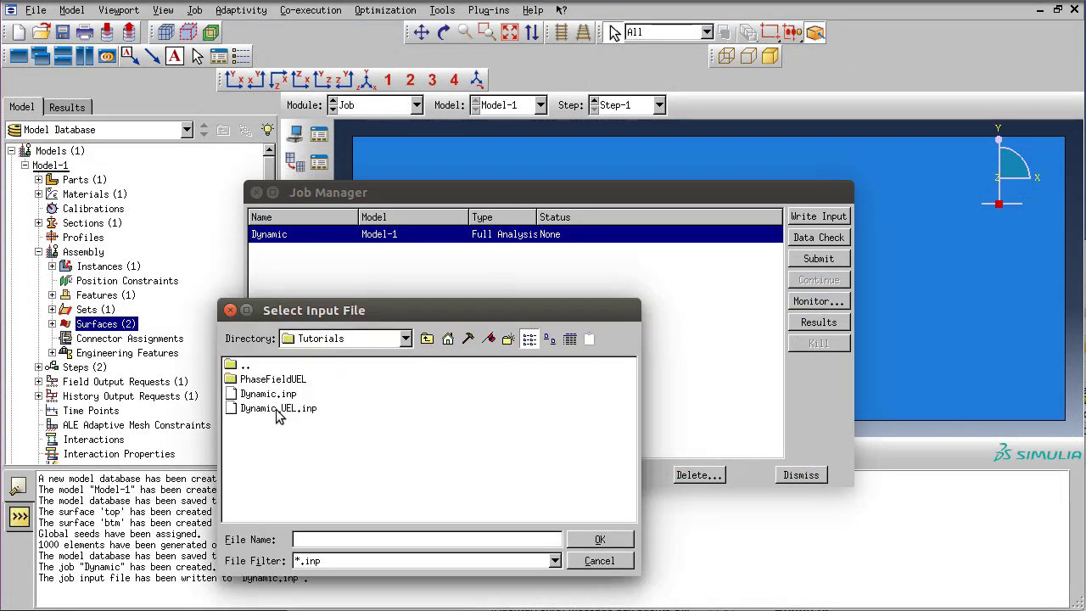
pyautogui.doubleClick(303, 409)
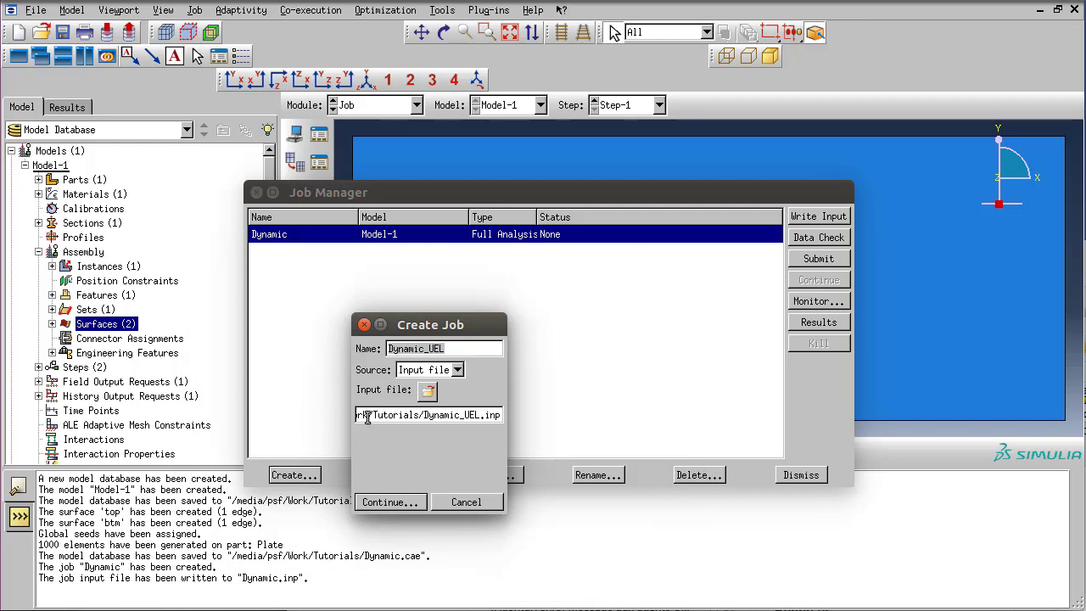
pyautogui.click(389, 501)
pyautogui.click(523, 330)
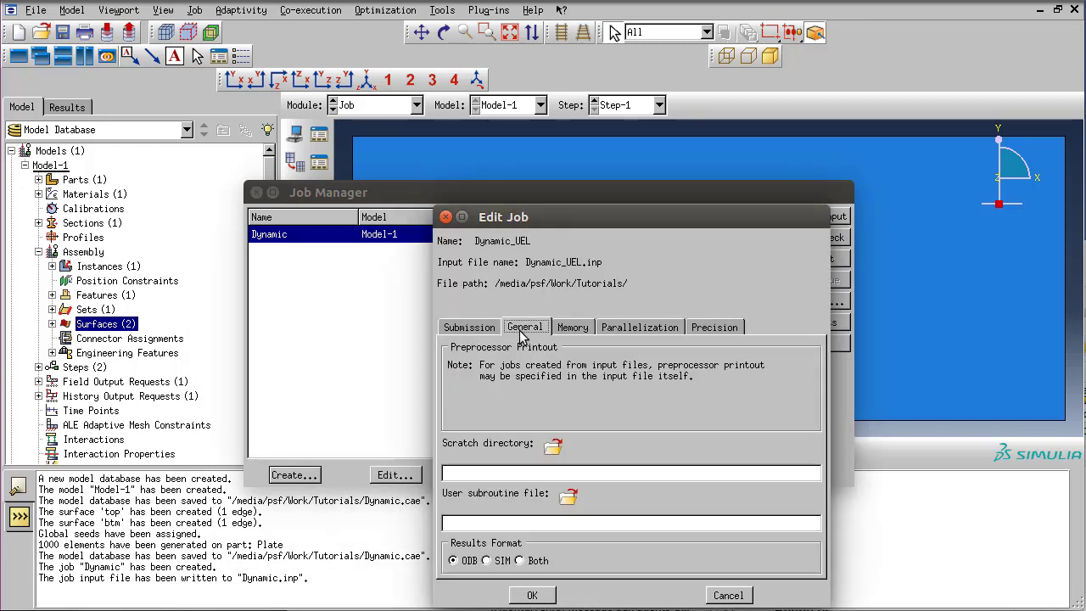
pyautogui.click(568, 500)
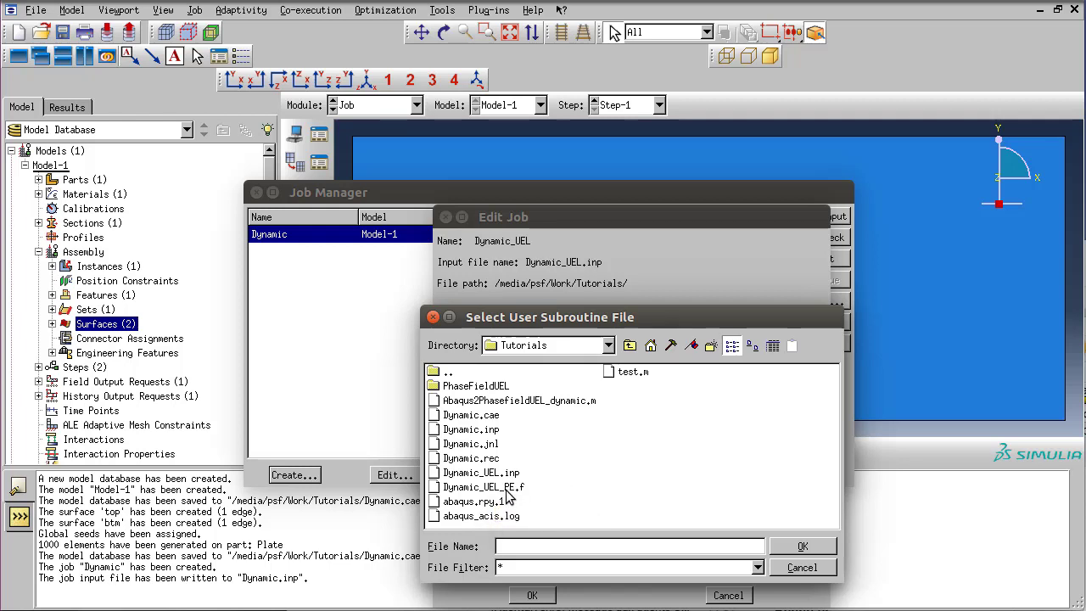
pyautogui.doubleClick(509, 488)
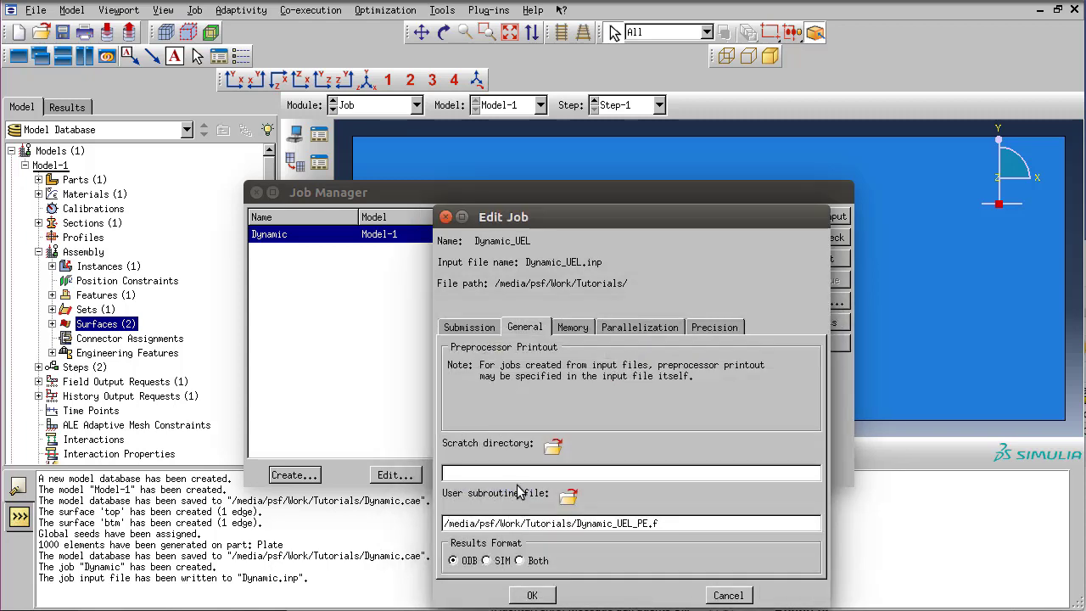
pyautogui.click(545, 595)
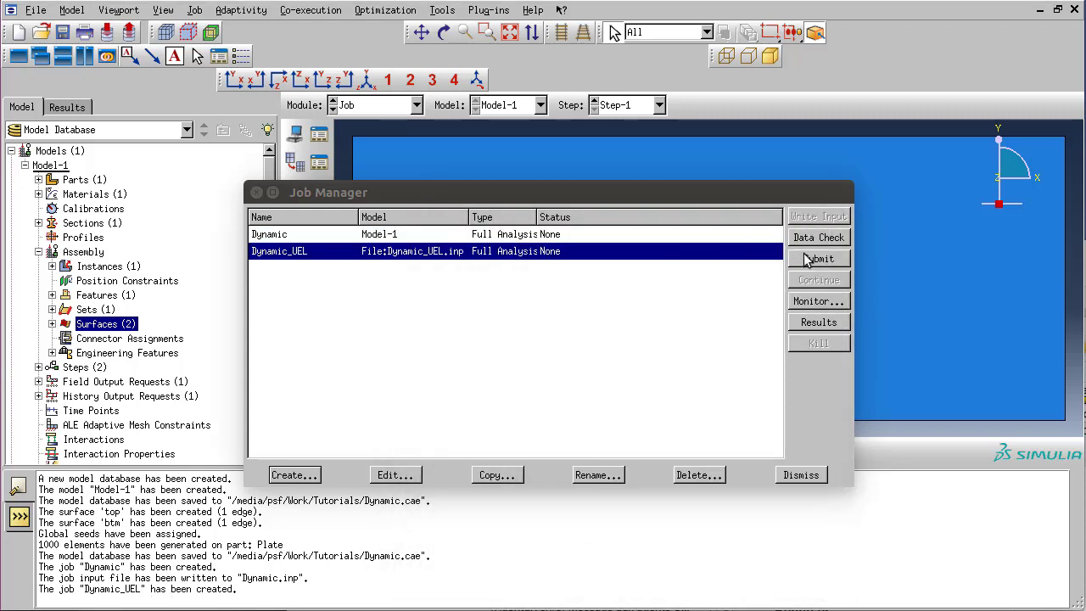
# - Submit Dynamic_UEL and monitor it through 1000 increments until Completed
pyautogui.click(808, 261)
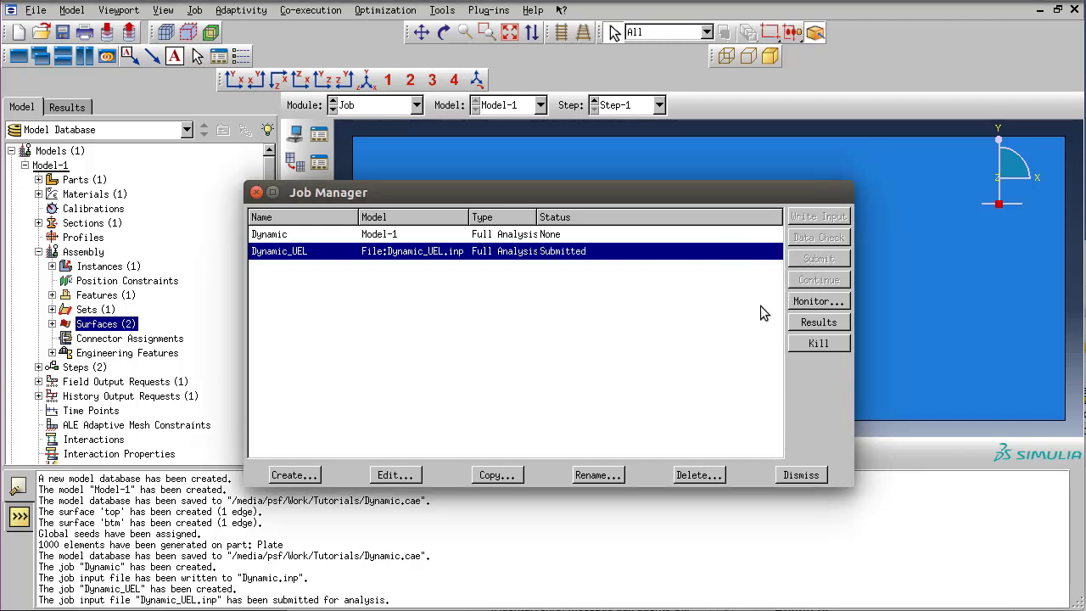
pyautogui.click(817, 302)
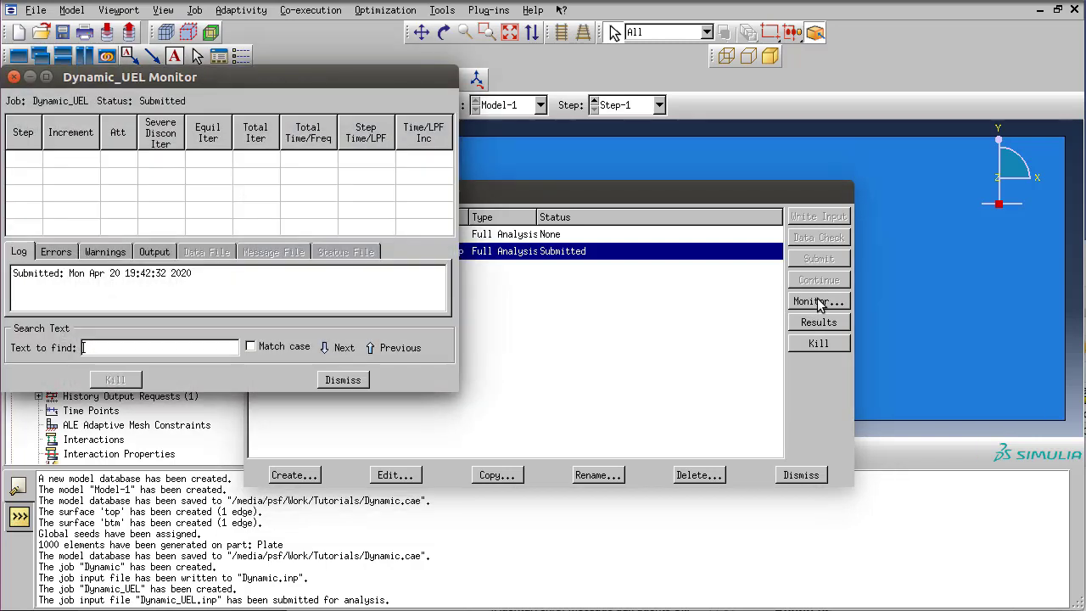
pyautogui.moveTo(210, 78); pyautogui.dragTo(330, 94)
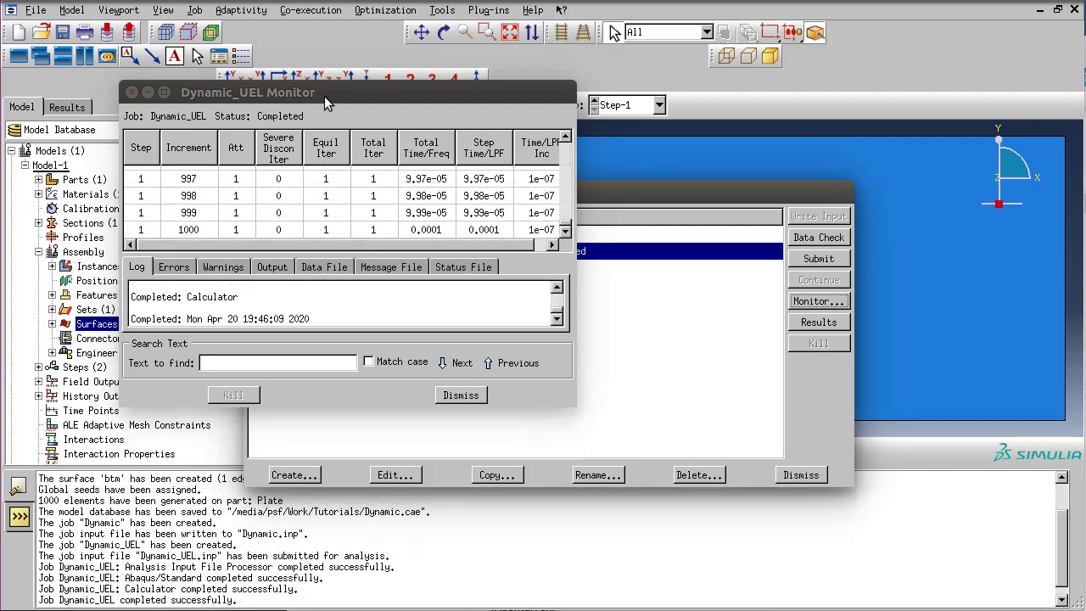
pyautogui.click(457, 395)
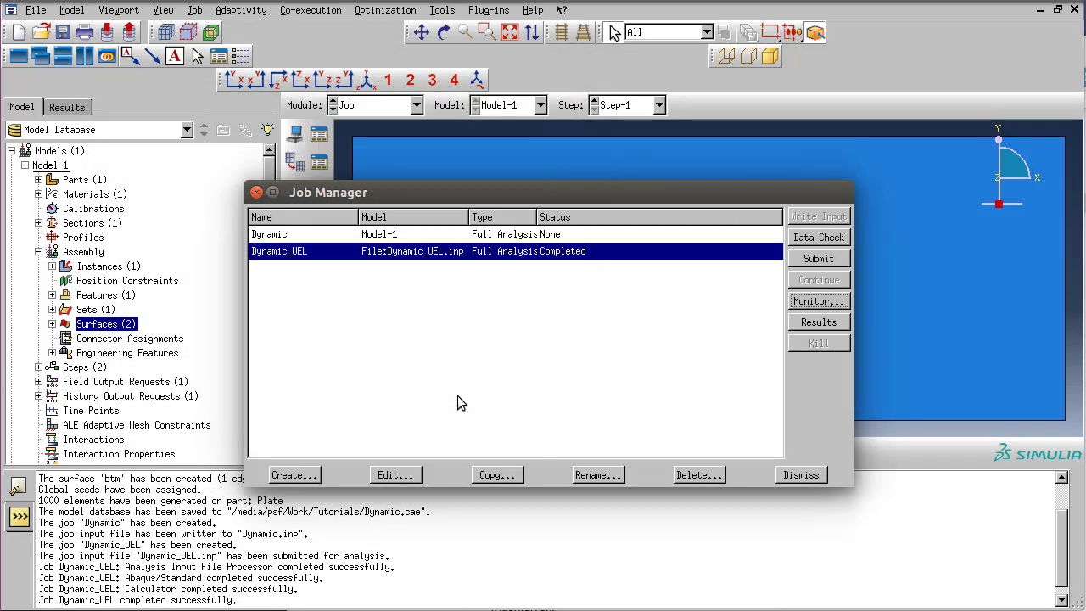
# - Open the Dynamic_UEL results and display only the UMATELEM element set
pyautogui.click(814, 322)
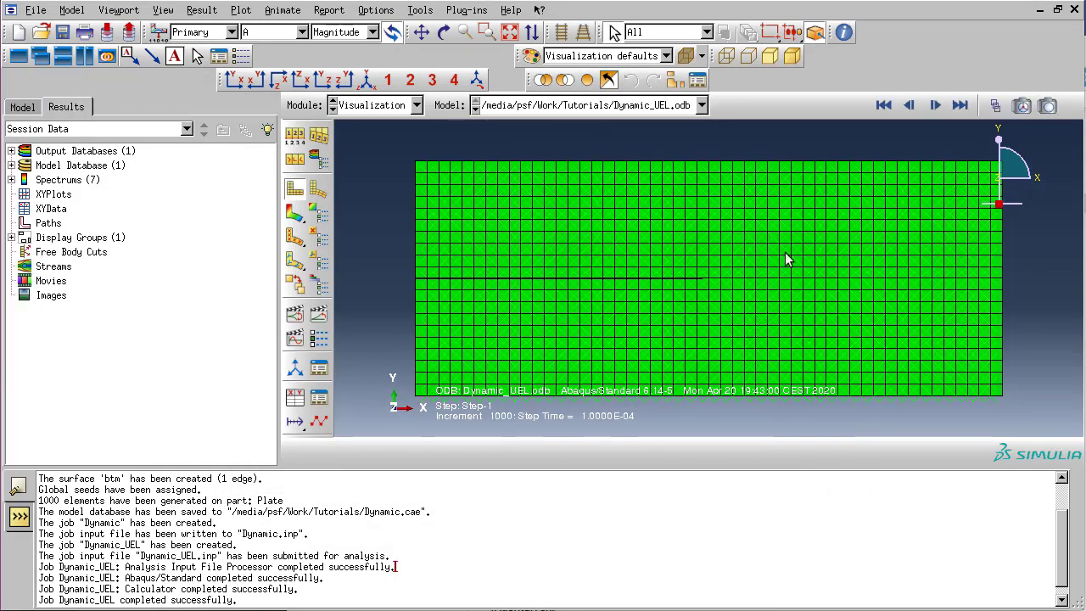
pyautogui.click(676, 80)
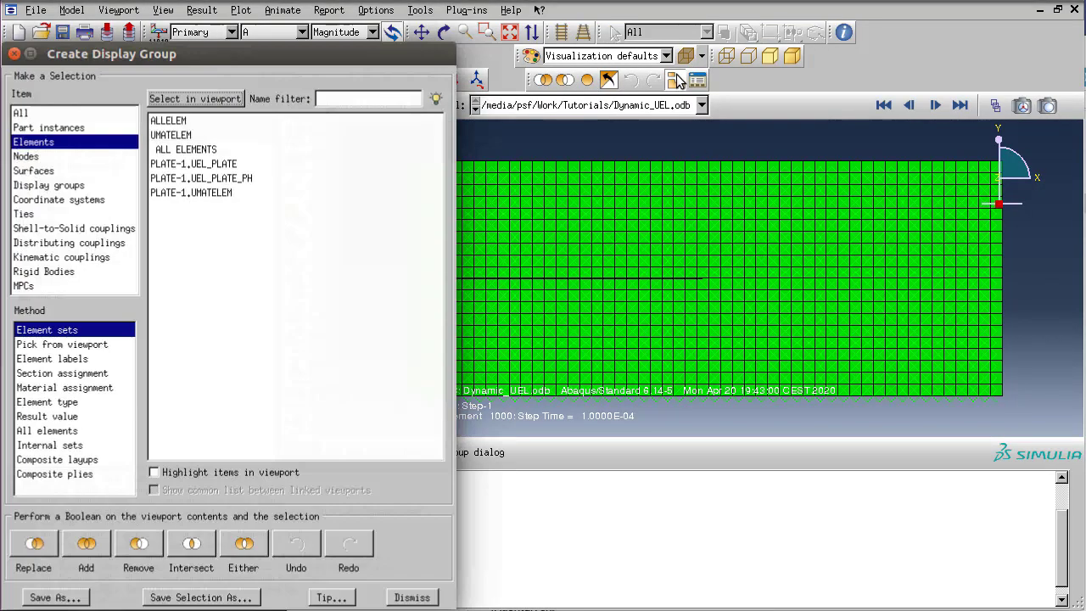
pyautogui.click(174, 136)
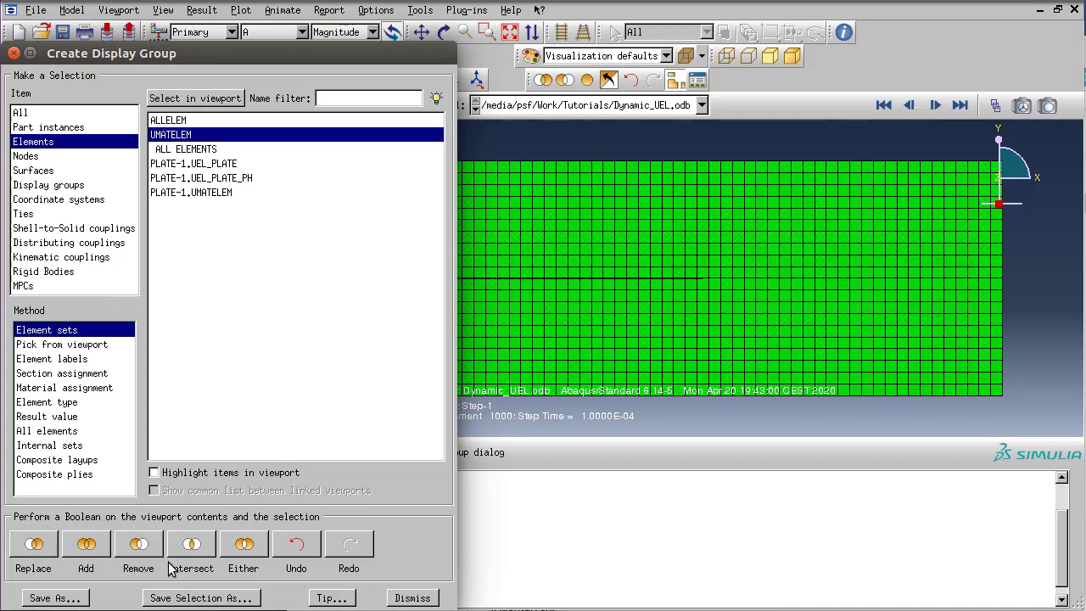
pyautogui.click(407, 599)
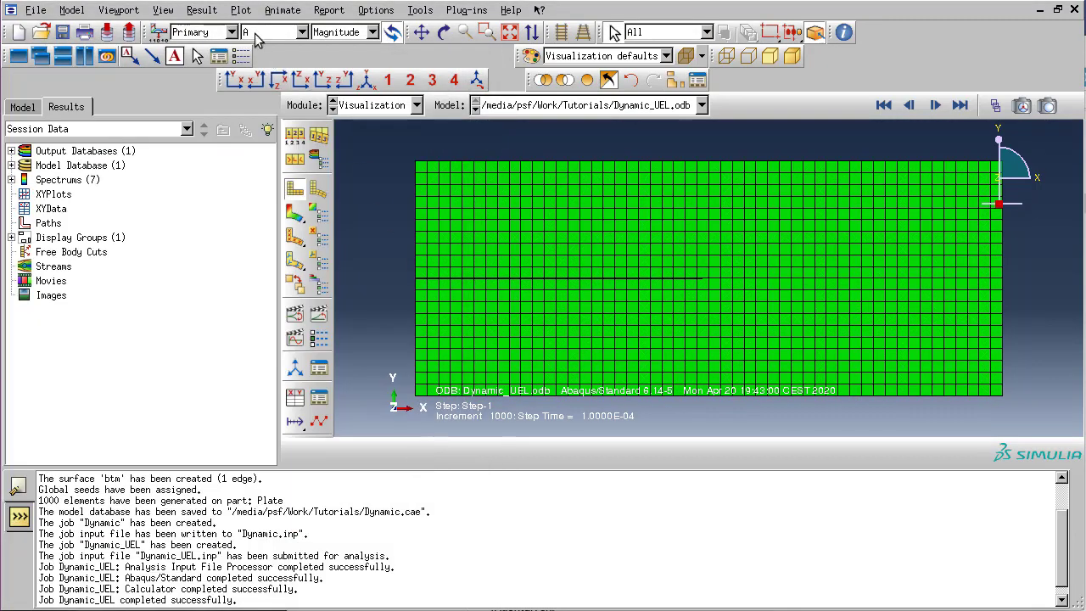
# - Plot the SDV24 contour and step back to an earlier crack-branching frame
pyautogui.click(255, 34)
pyautogui.moveTo(304, 95); pyautogui.dragTo(303, 201)
pyautogui.click(276, 226)
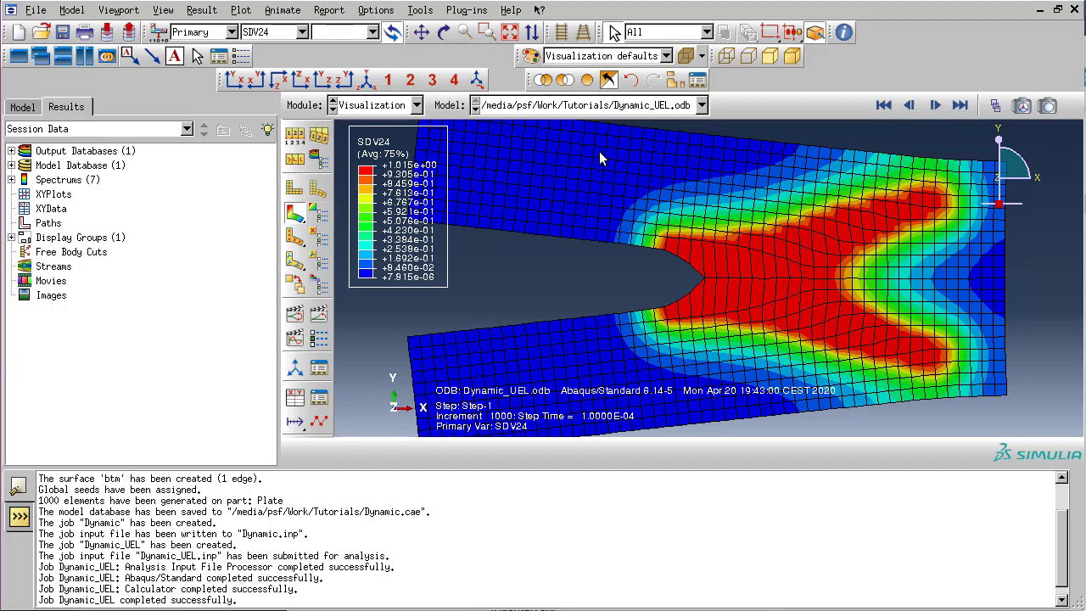
pyautogui.click(996, 105)
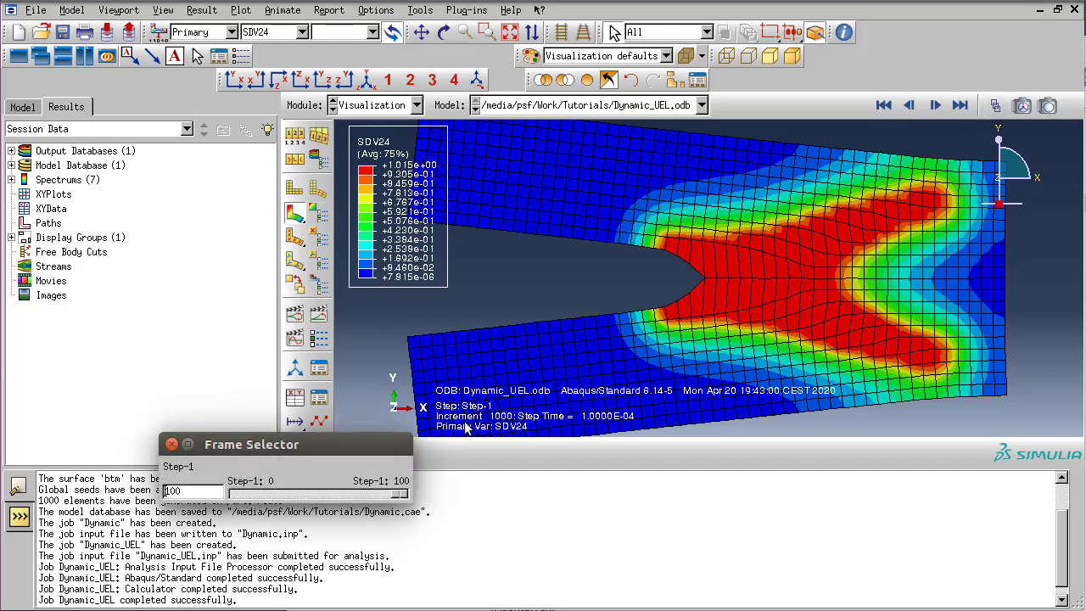
pyautogui.moveTo(420, 501); pyautogui.dragTo(376, 501)
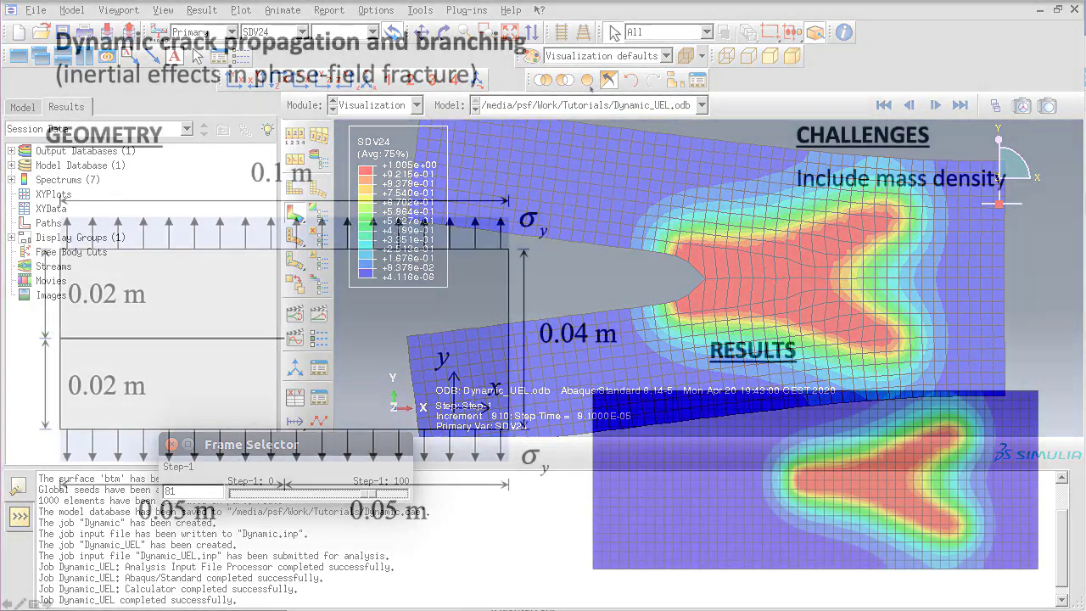